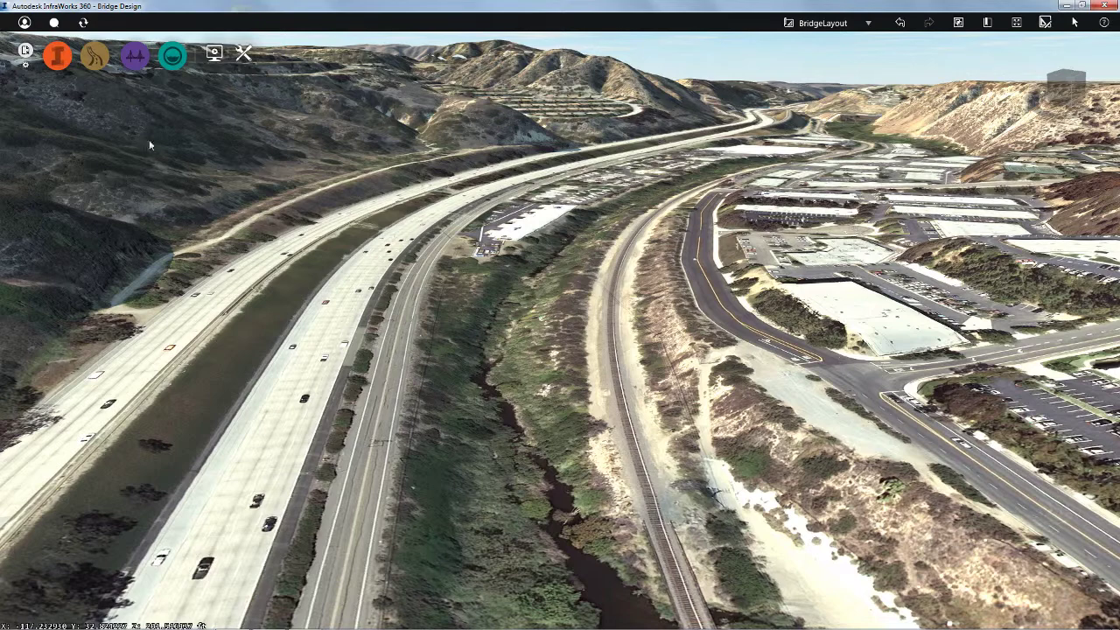
- Draw a local road about 1255 ft long from the intersection across the railway, along the creek, and over the freeway to the dirt road
{"action": "left_click", "coordinate": [95, 58]}
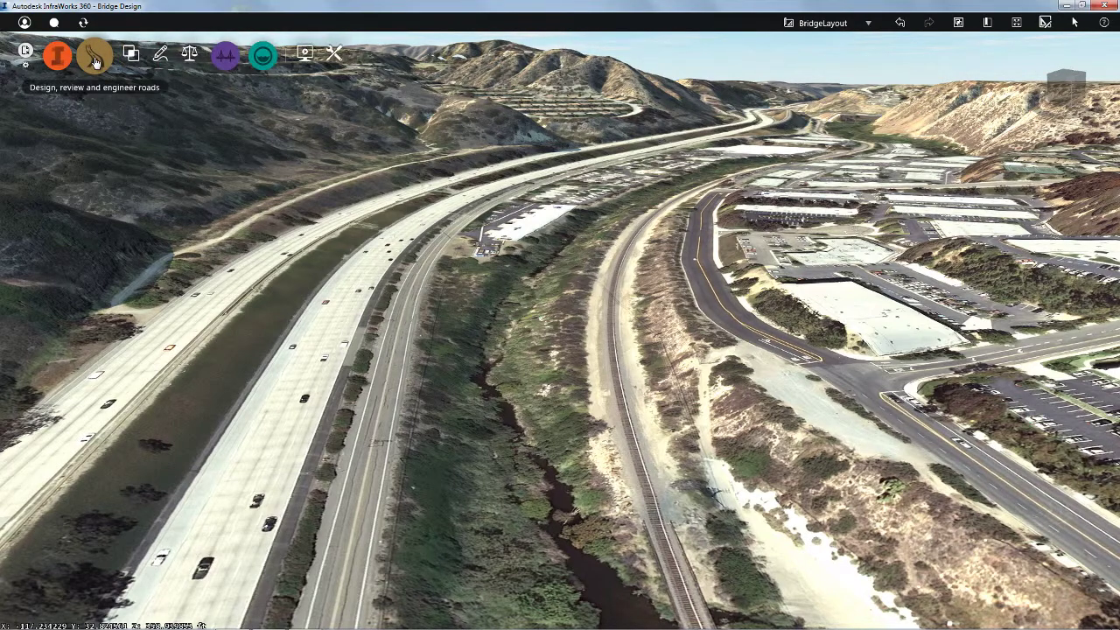
{"action": "left_click", "coordinate": [160, 58]}
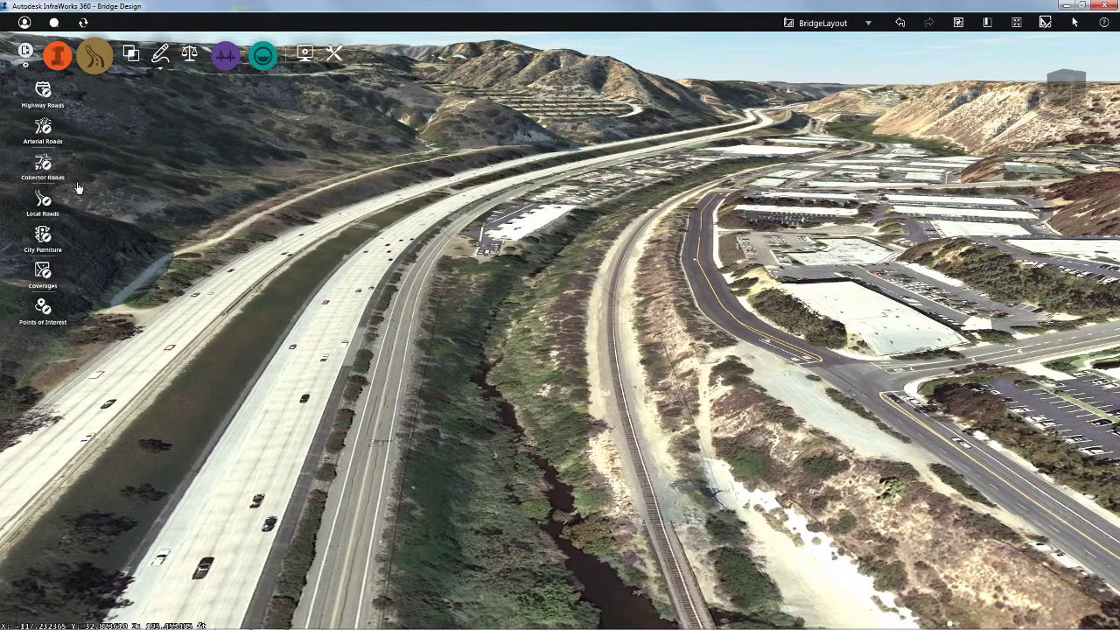
{"action": "left_click", "coordinate": [41, 196]}
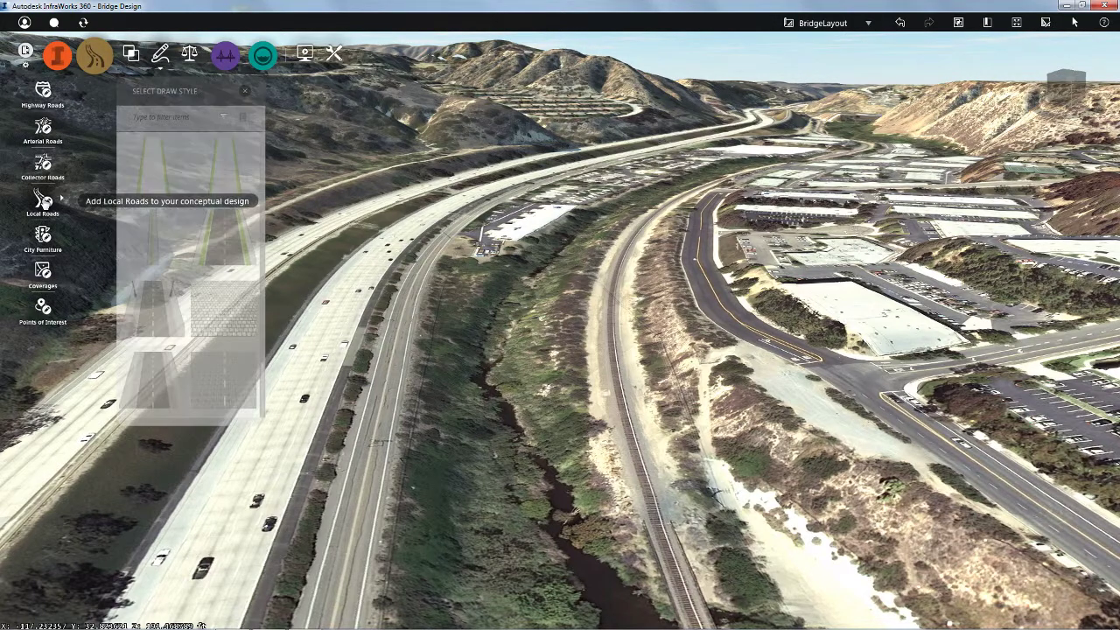
{"action": "left_click", "coordinate": [154, 376]}
{"action": "left_click_drag", "start_coordinate": [759, 450], "coordinate": [761, 558]}
{"action": "middle_click_drag", "start_coordinate": [701, 506], "coordinate": [832, 344]}
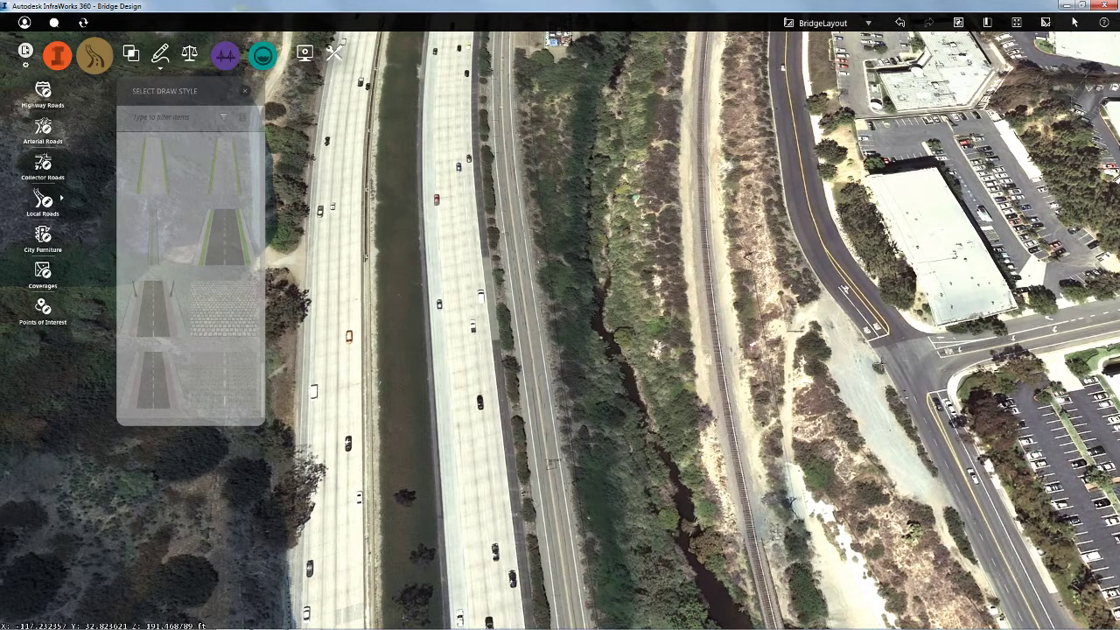
{"action": "left_click", "coordinate": [882, 363]}
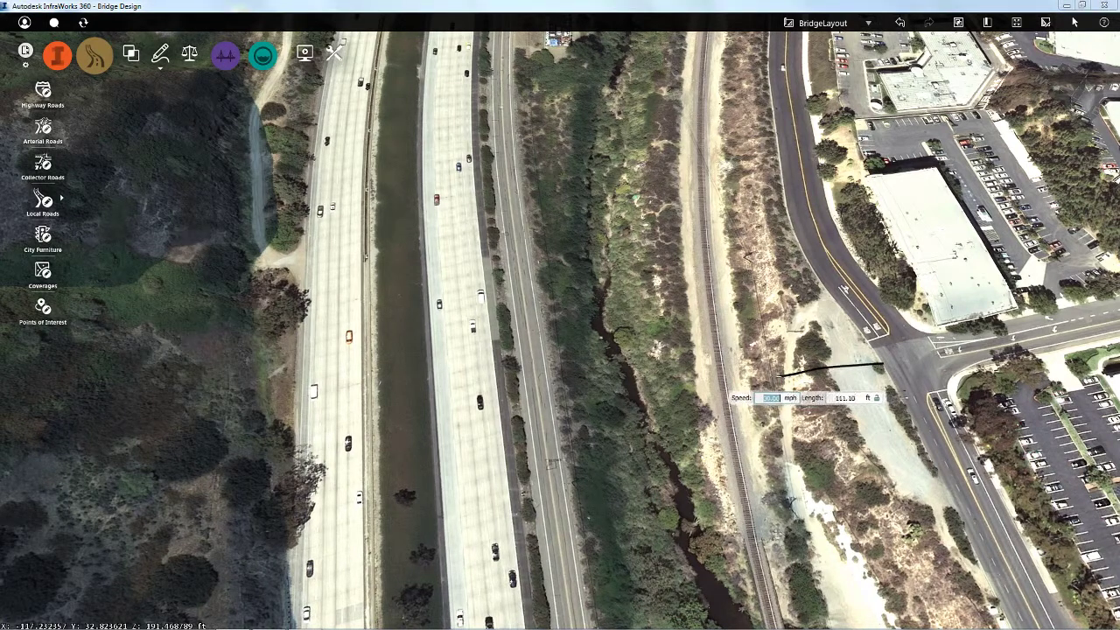
{"action": "left_click", "coordinate": [630, 383]}
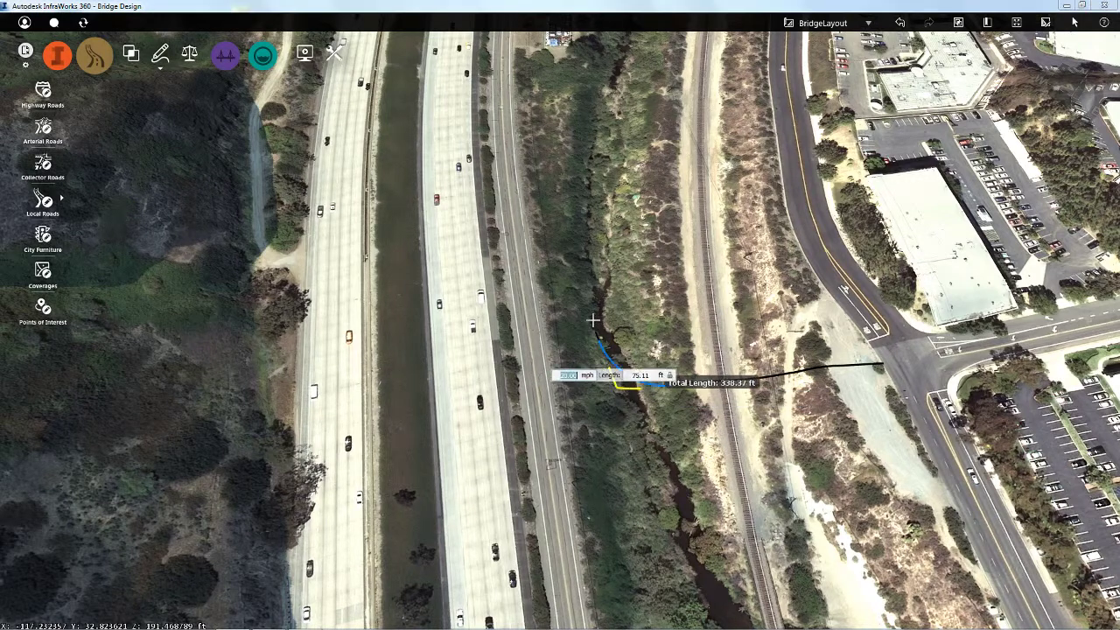
{"action": "left_click", "coordinate": [569, 222]}
{"action": "middle_click_drag", "start_coordinate": [570, 163], "coordinate": [710, 563]}
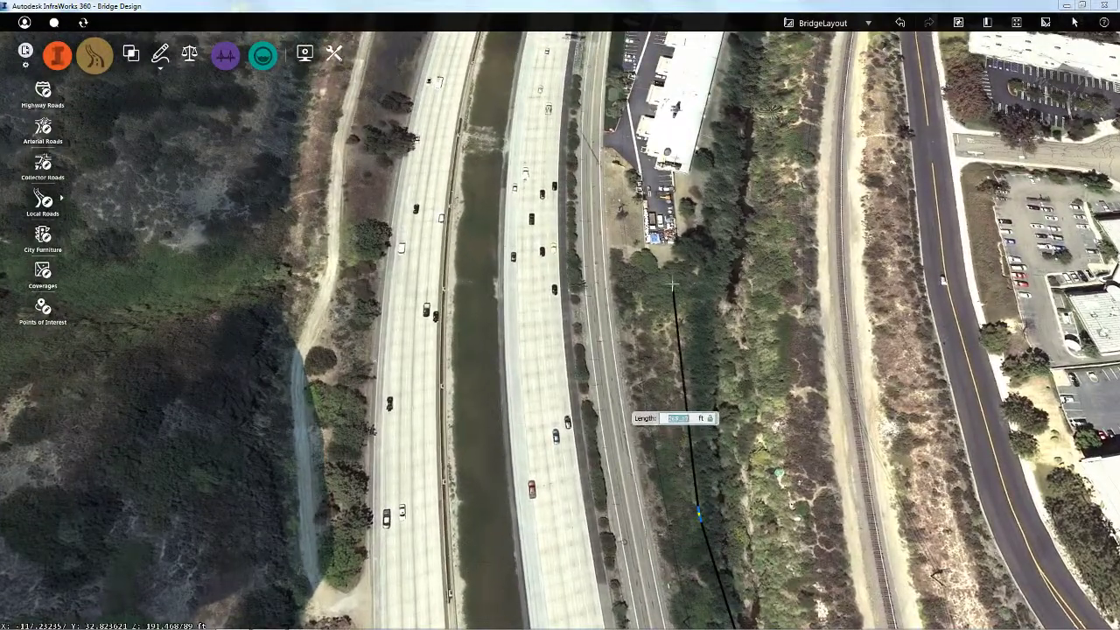
{"action": "left_click", "coordinate": [667, 274]}
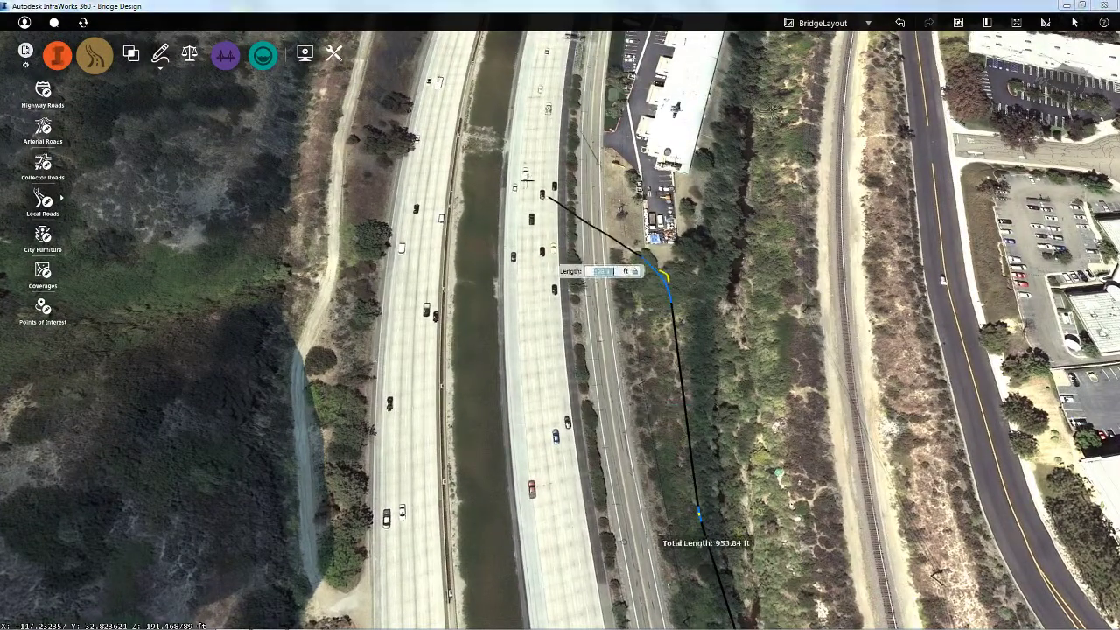
{"action": "double_click", "coordinate": [351, 91]}
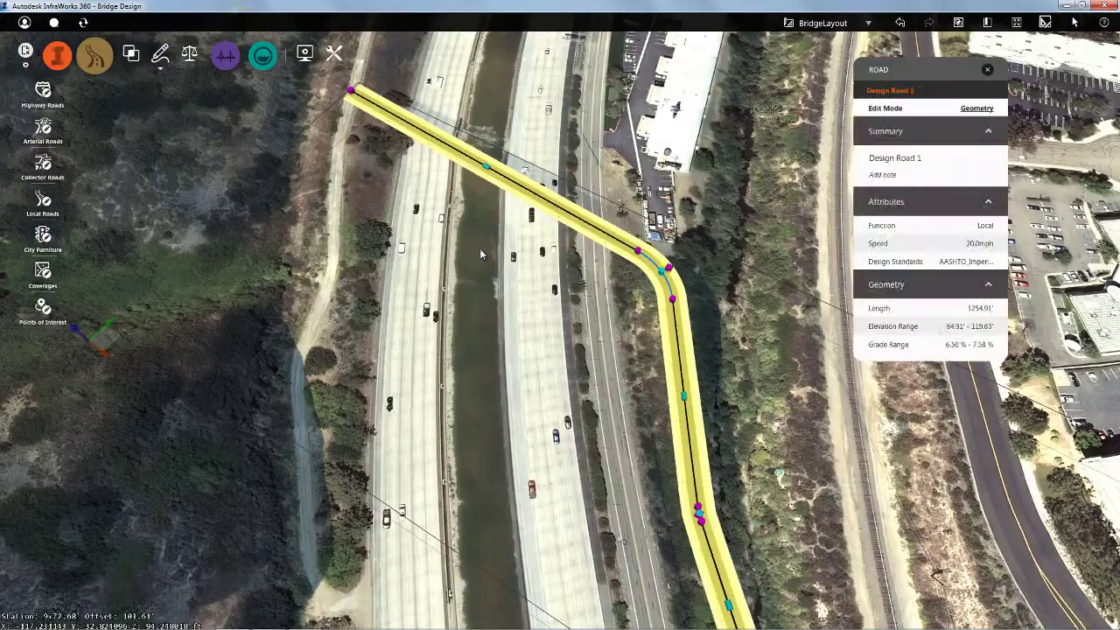
- Show the new road's profile and raise its middle PVI to near station 5+00, for a grade of about 1.65% on the first tangent
{"action": "middle_click_drag", "start_coordinate": [726, 360], "coordinate": [545, 194]}
{"action": "scroll", "coordinate": [671, 298], "scroll_direction": "down", "scroll_amount": 2}
{"action": "left_click_drag", "start_coordinate": [600, 320], "coordinate": [601, 248]}
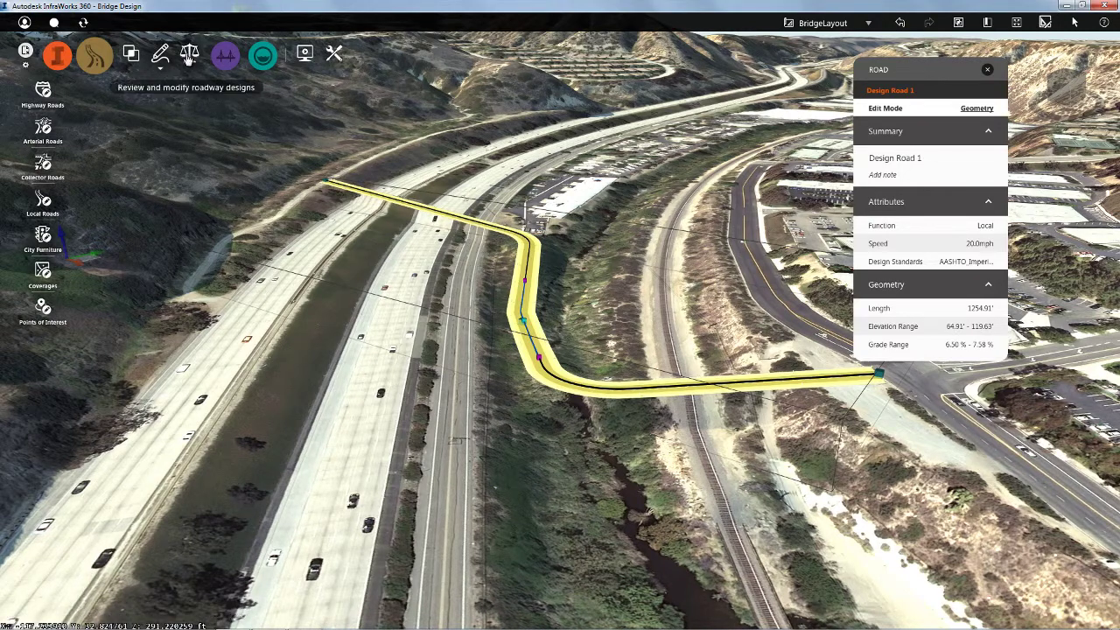
{"action": "left_click", "coordinate": [189, 54]}
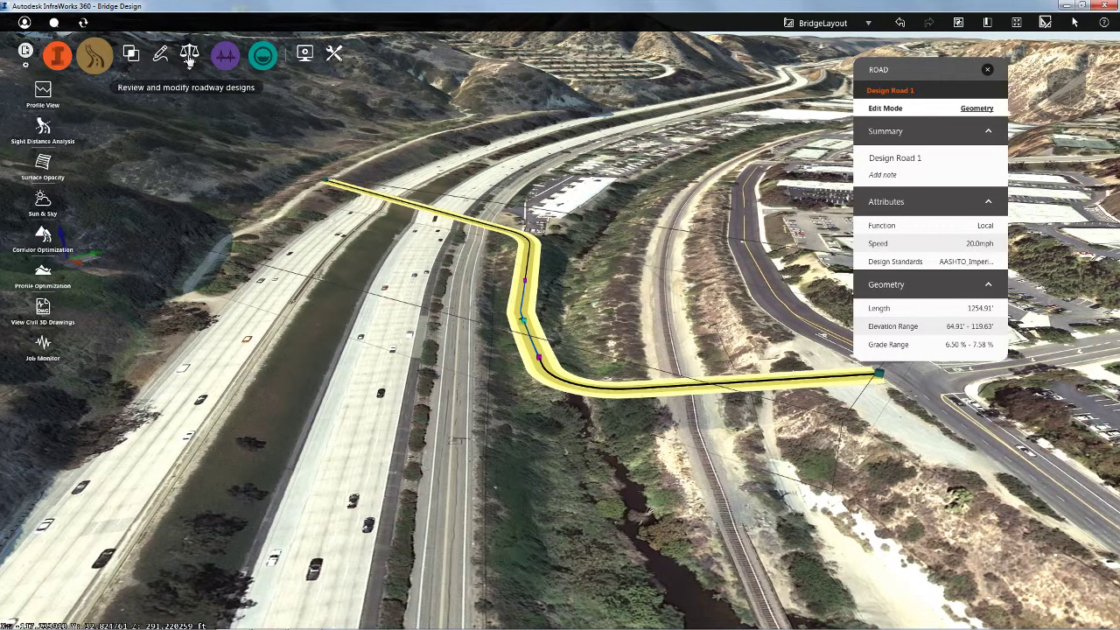
{"action": "left_click", "coordinate": [51, 101]}
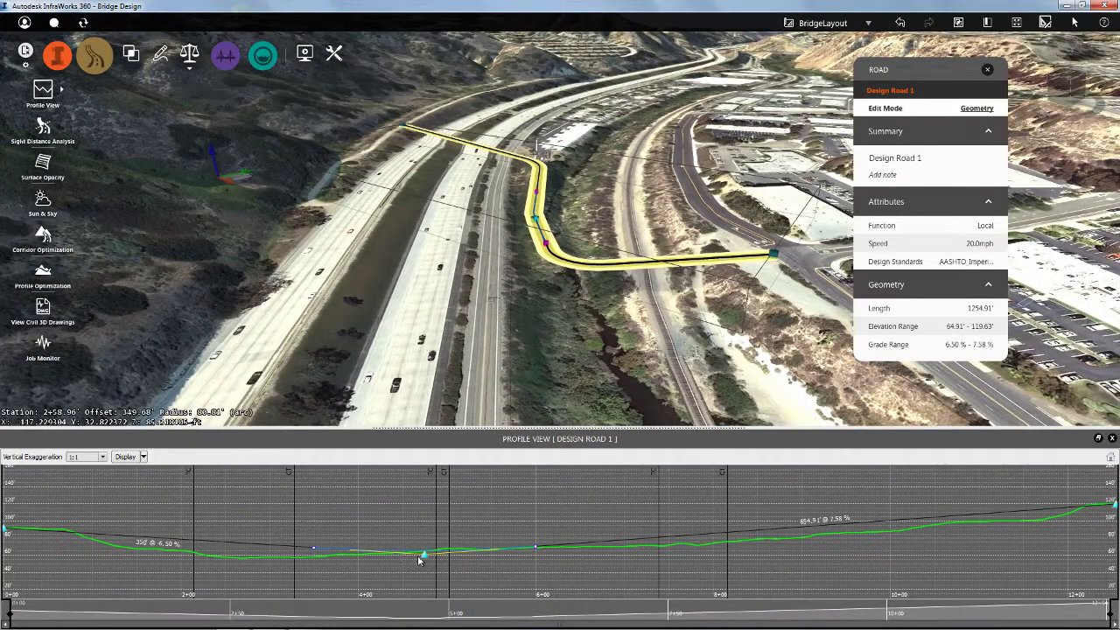
{"action": "left_click_drag", "start_coordinate": [426, 560], "coordinate": [448, 523]}
- Add a PVI on the long second tangent, raise it to about 125 ft near station 9+63, and close the profile
{"action": "right_click", "coordinate": [839, 514]}
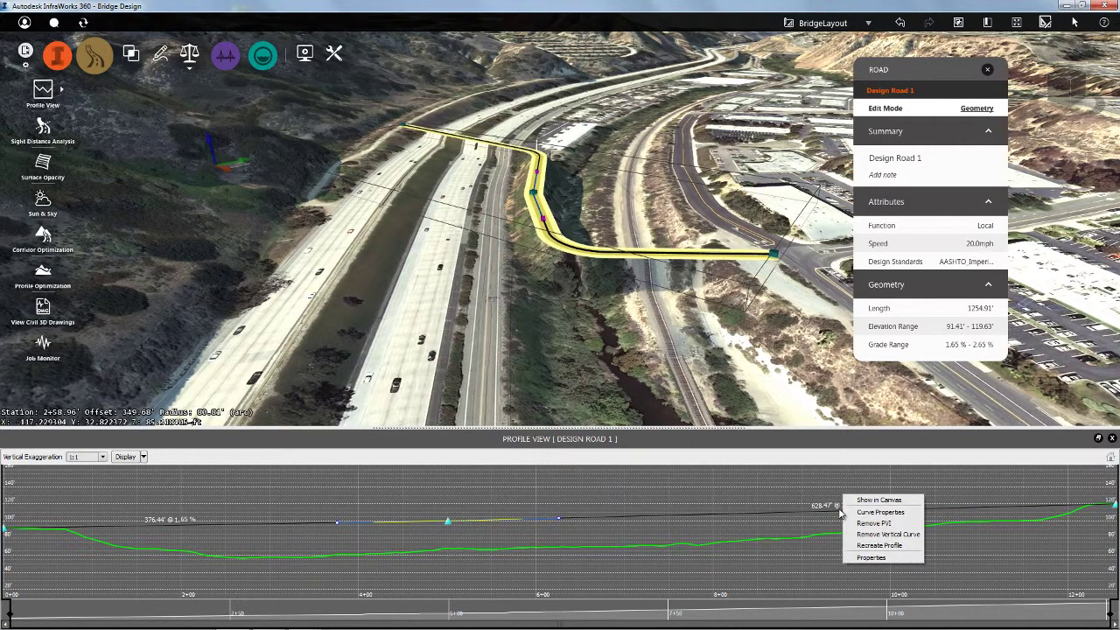
{"action": "right_click", "coordinate": [840, 514]}
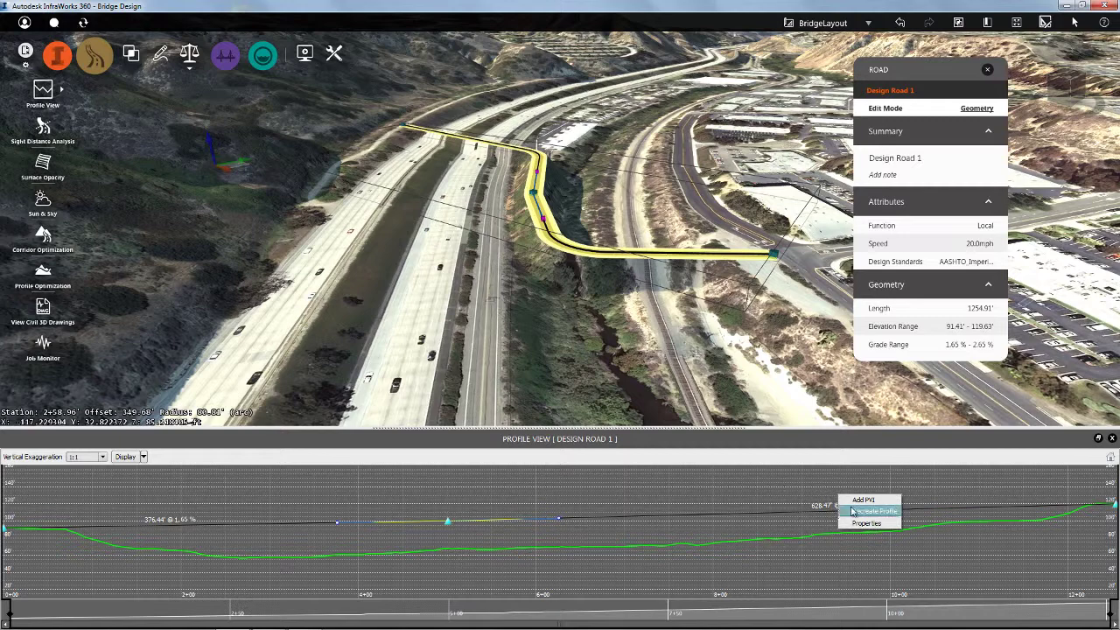
{"action": "left_click", "coordinate": [858, 501]}
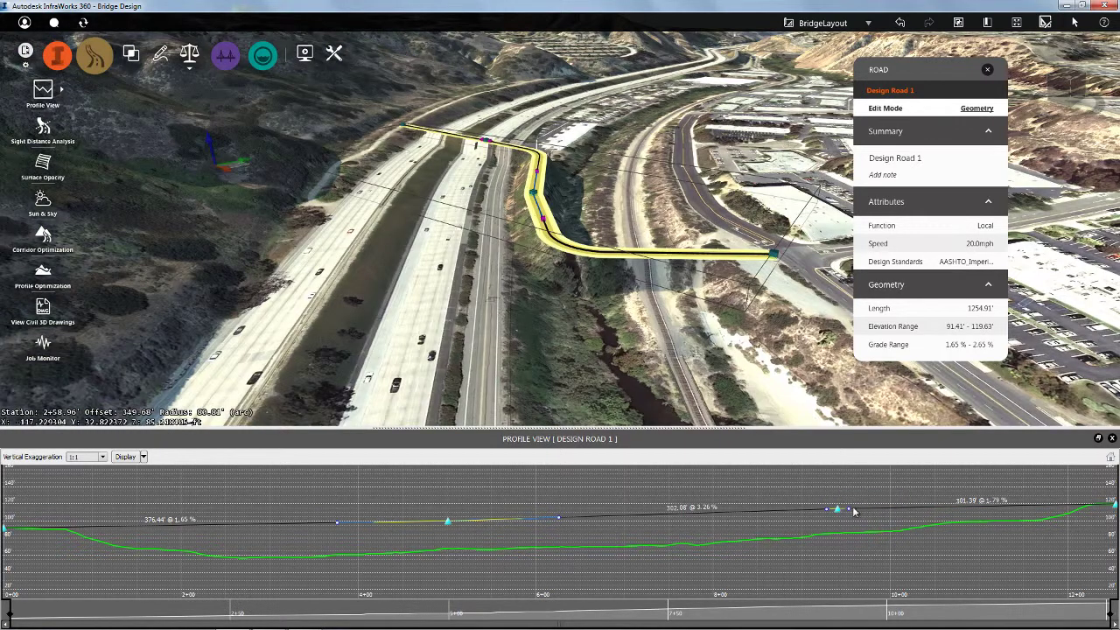
{"action": "left_click_drag", "start_coordinate": [839, 515], "coordinate": [858, 503]}
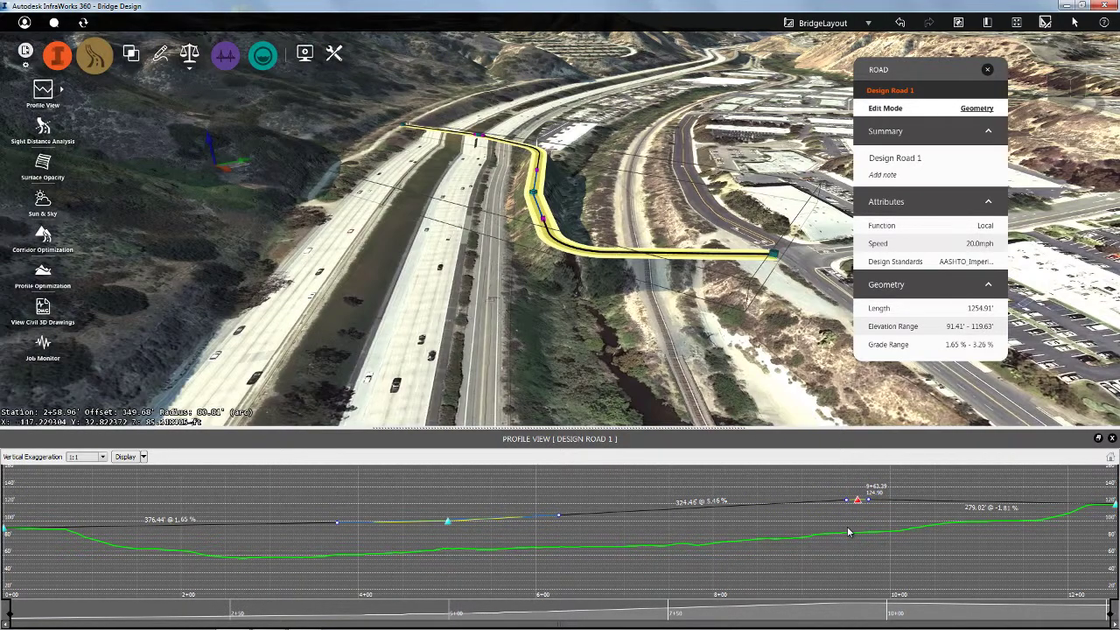
{"action": "left_click", "coordinate": [1112, 437]}
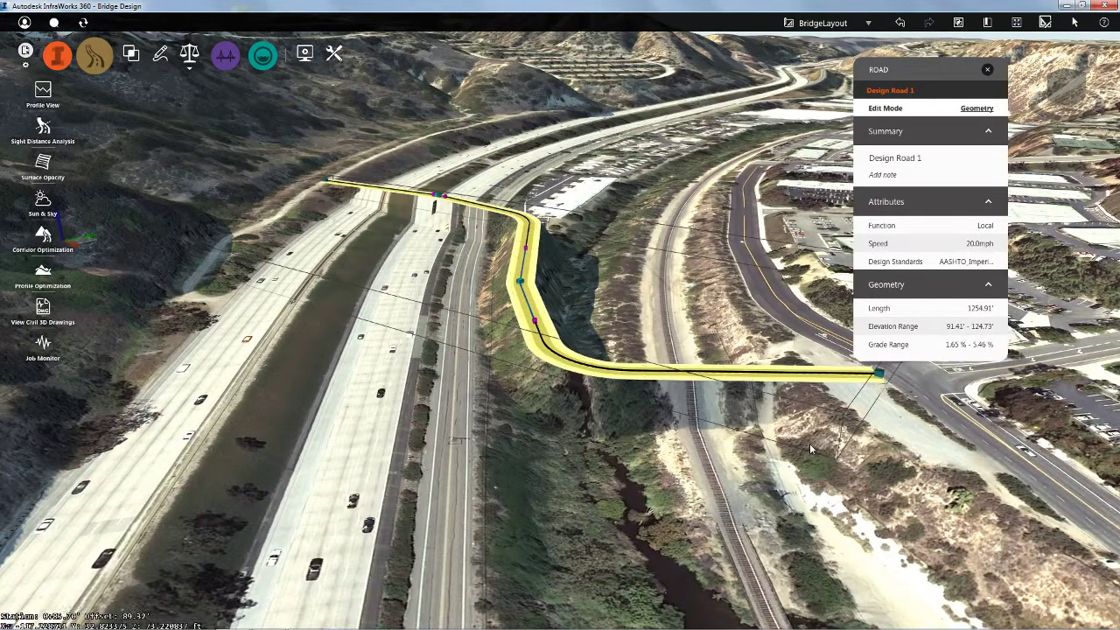
- Add a bridge about 113 ft long to the road where it crosses the railway, starting near station 1+08
{"action": "scroll", "coordinate": [765, 417], "scroll_direction": "up", "scroll_amount": 1}
{"action": "scroll", "coordinate": [766, 420], "scroll_direction": "up", "scroll_amount": 3}
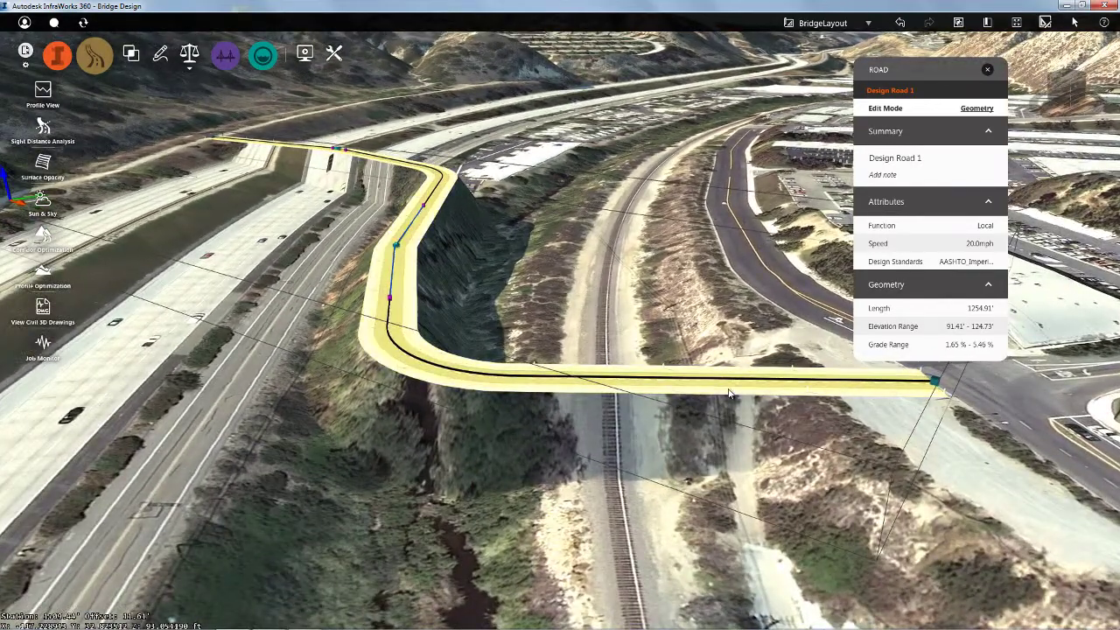
{"action": "right_click", "coordinate": [733, 392]}
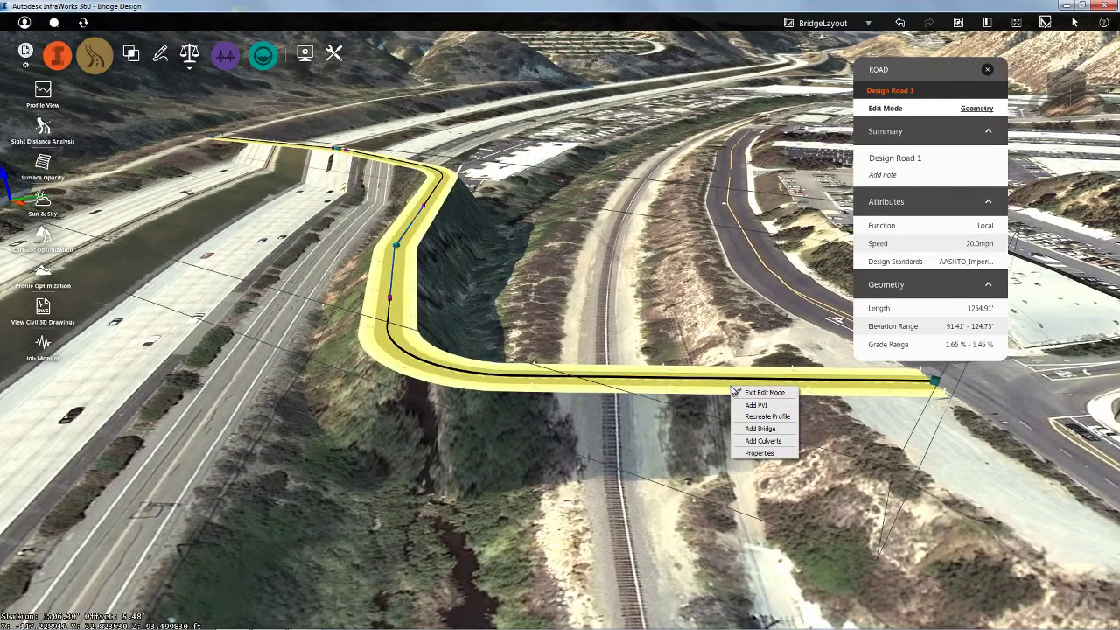
{"action": "left_click", "coordinate": [749, 430]}
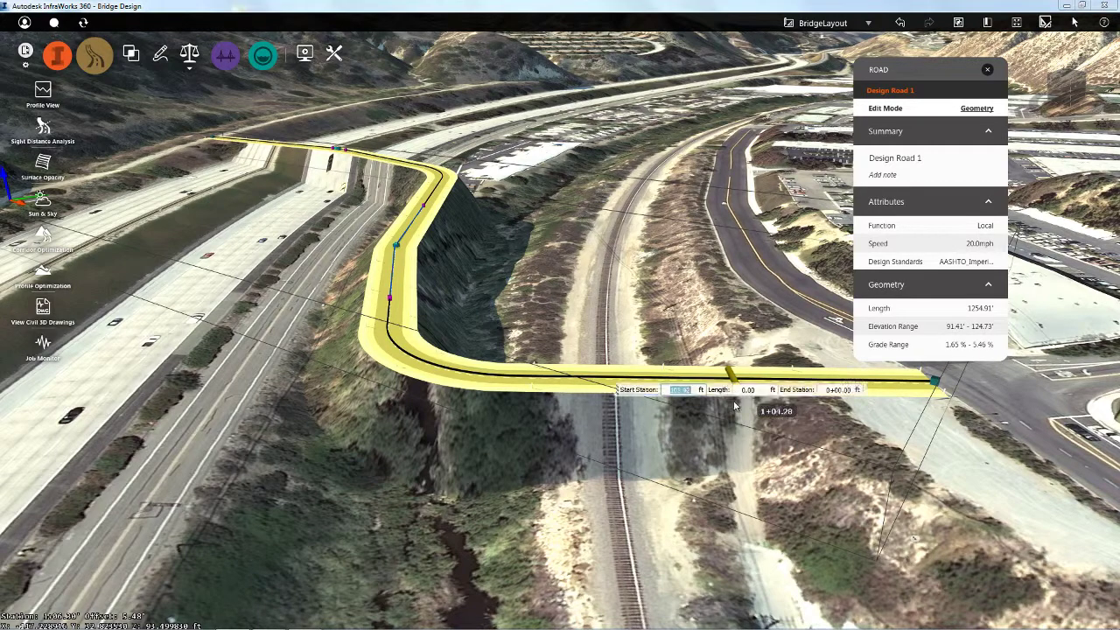
{"action": "left_click", "coordinate": [728, 392]}
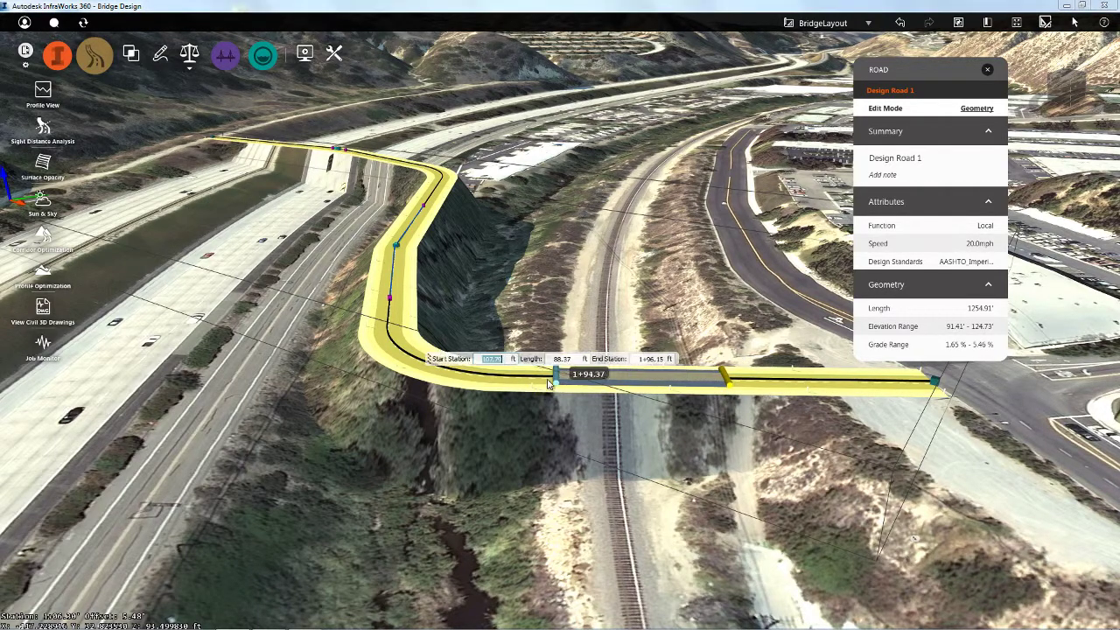
{"action": "left_click", "coordinate": [504, 375]}
- Try Steel Plate Girders as the bridge type, and switch it back to Precast I Girders
{"action": "left_click_drag", "start_coordinate": [622, 453], "coordinate": [619, 371]}
{"action": "scroll", "coordinate": [619, 372], "scroll_direction": "up", "scroll_amount": 2}
{"action": "middle_click_drag", "start_coordinate": [619, 371], "coordinate": [632, 400], "text": "shift"}
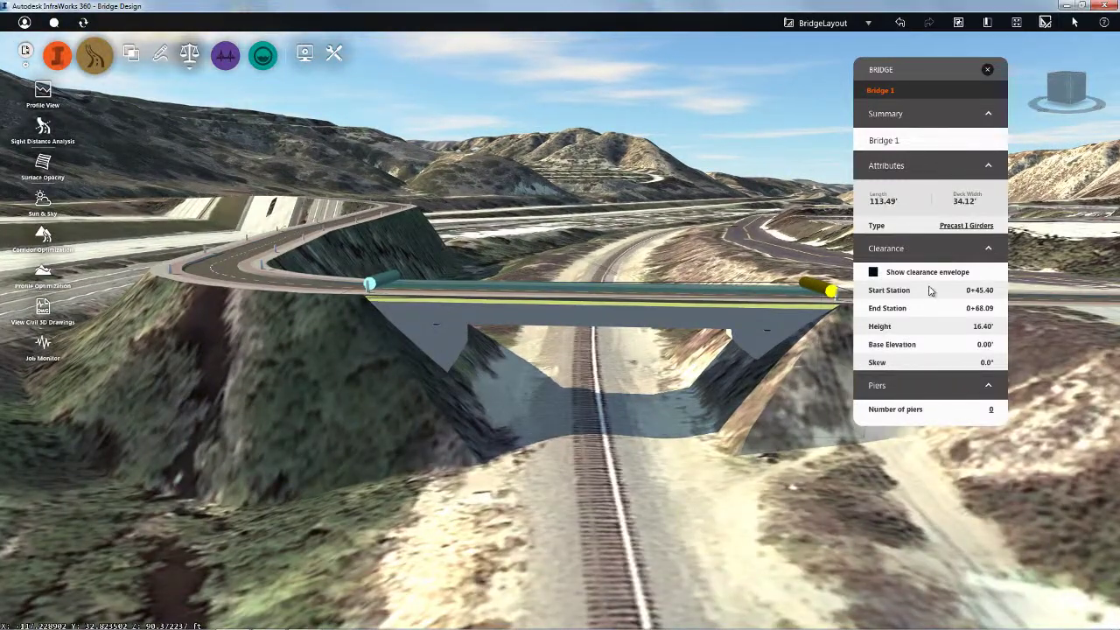
{"action": "left_click", "coordinate": [963, 226]}
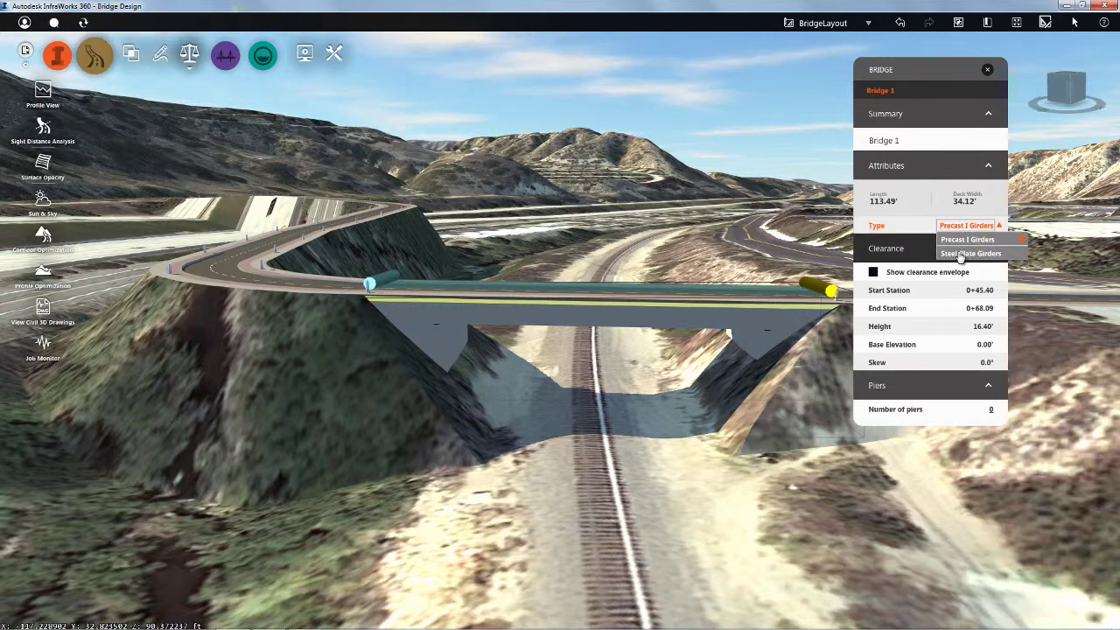
{"action": "left_click", "coordinate": [960, 254]}
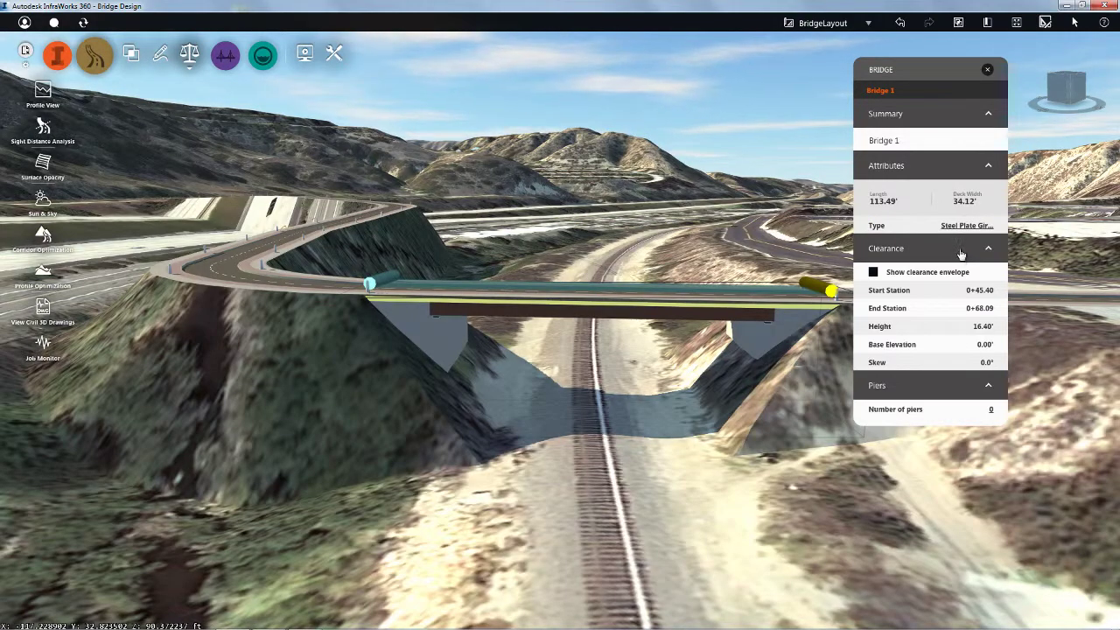
{"action": "left_click", "coordinate": [963, 227]}
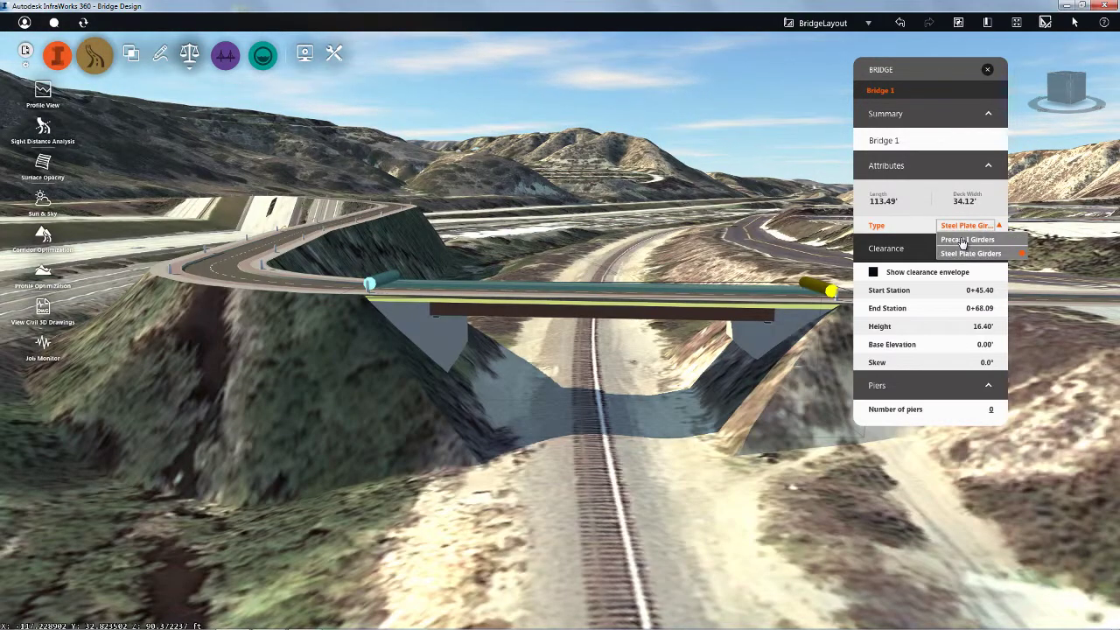
{"action": "left_click", "coordinate": [963, 240]}
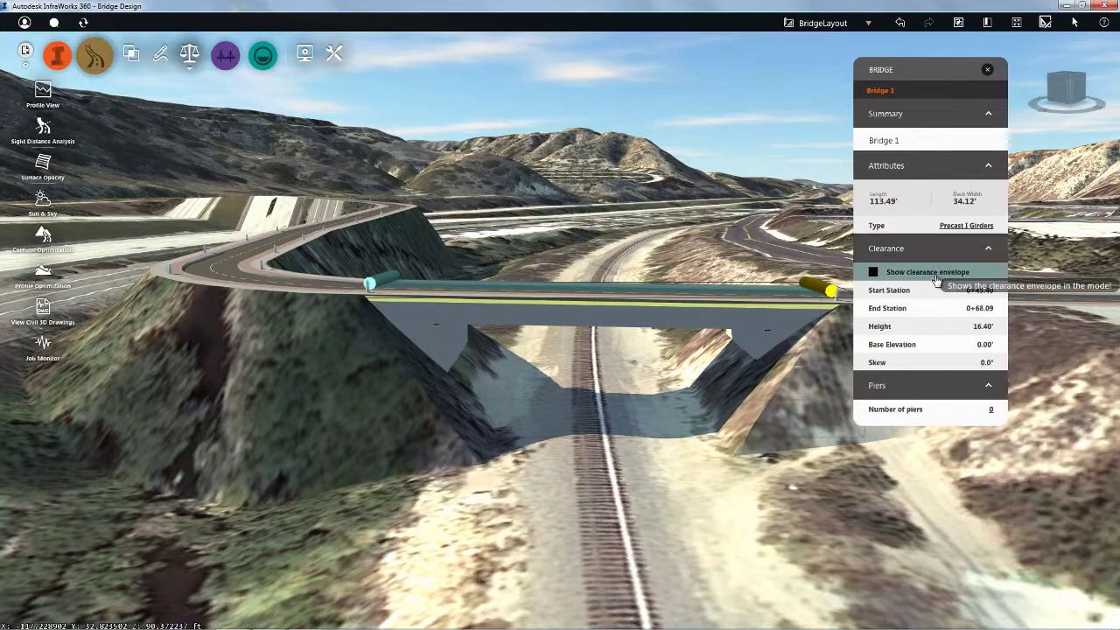
- Move the bridge's start slightly toward the railway and extend its far end to about station 2+28, for a length of about 117 ft
{"action": "left_click_drag", "start_coordinate": [477, 340], "coordinate": [477, 356]}
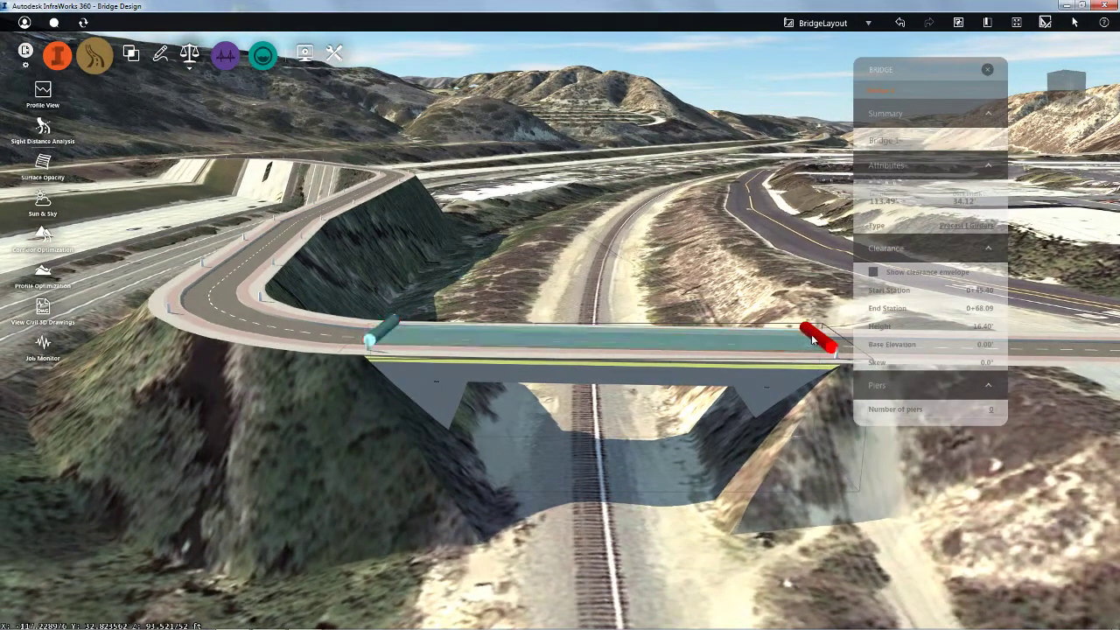
{"action": "left_click_drag", "start_coordinate": [812, 340], "coordinate": [793, 338]}
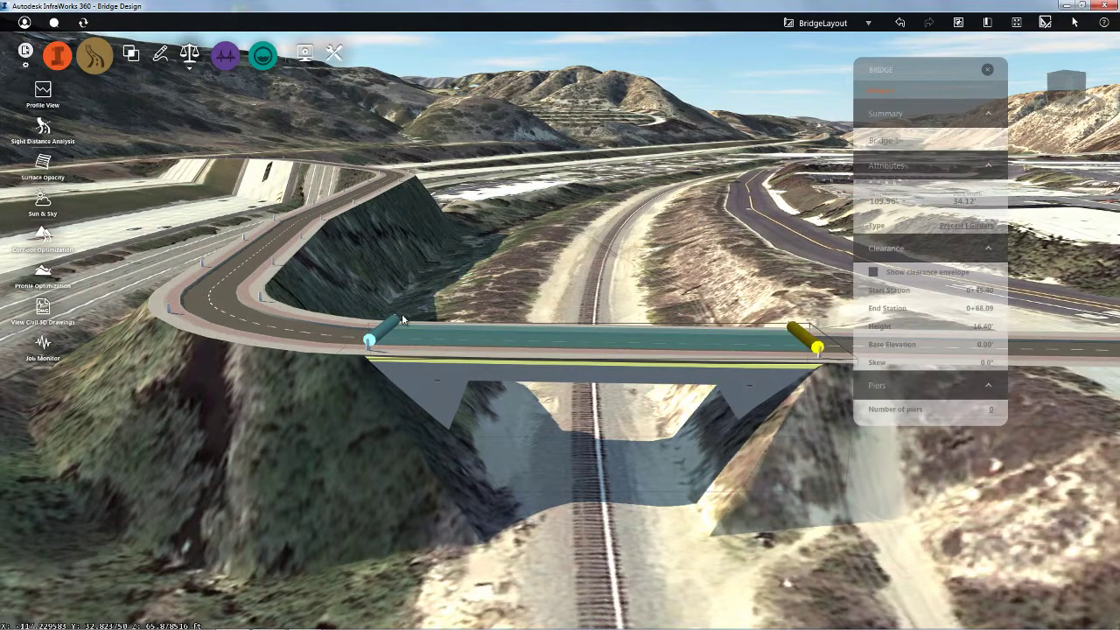
{"action": "left_click_drag", "start_coordinate": [401, 322], "coordinate": [355, 328]}
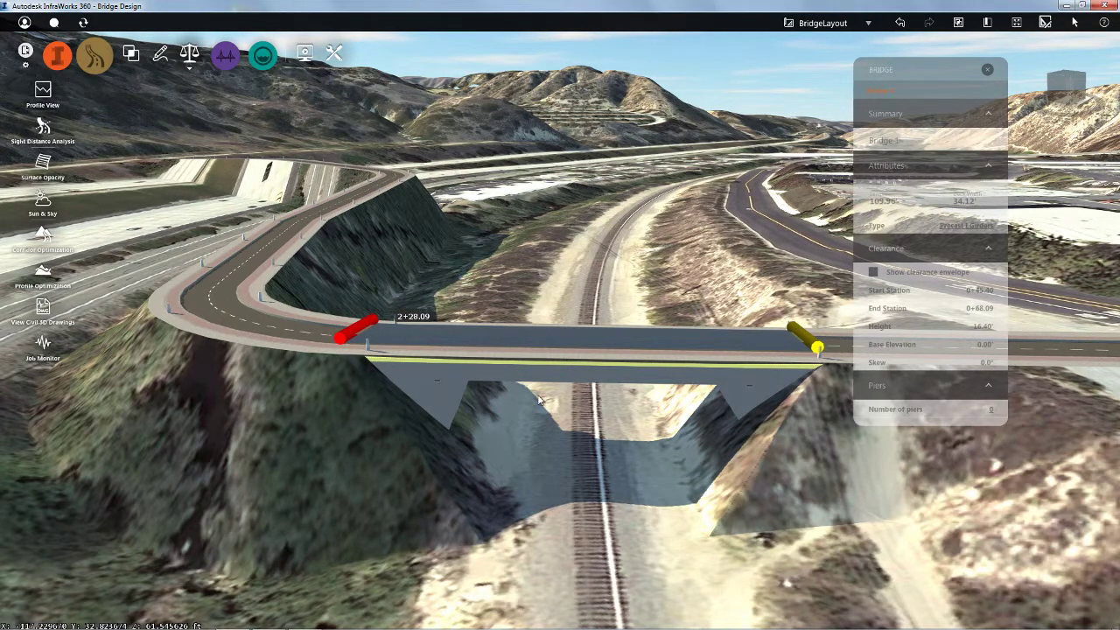
- Show the clearance envelope under the railway bridge and set its start station to 0+30
{"action": "left_click_drag", "start_coordinate": [594, 415], "coordinate": [594, 403]}
{"action": "middle_click_drag", "start_coordinate": [595, 404], "coordinate": [593, 392]}
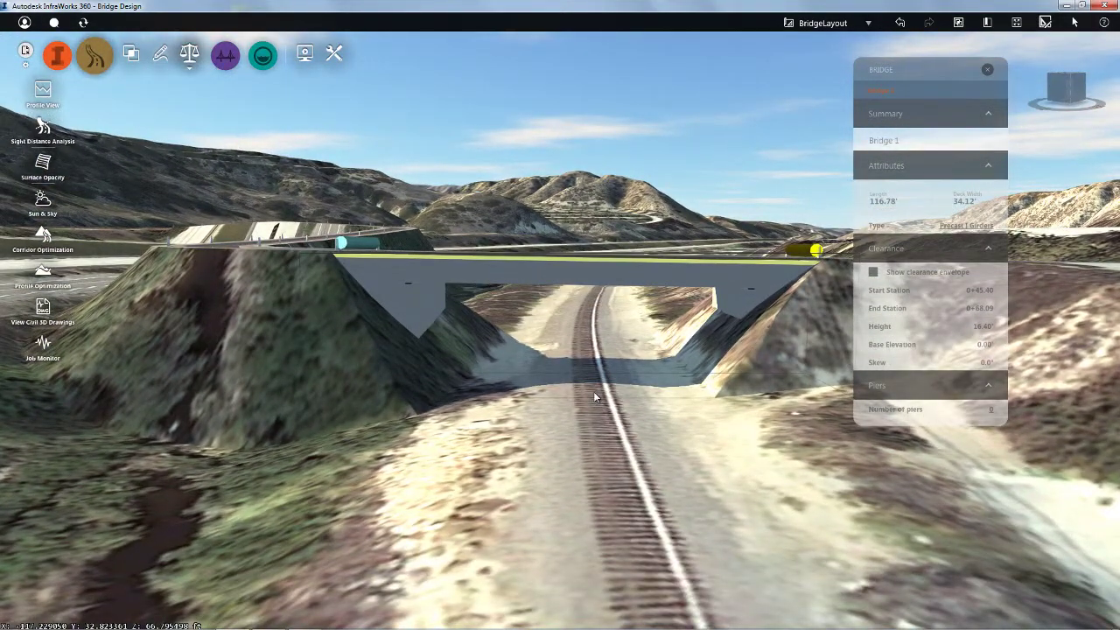
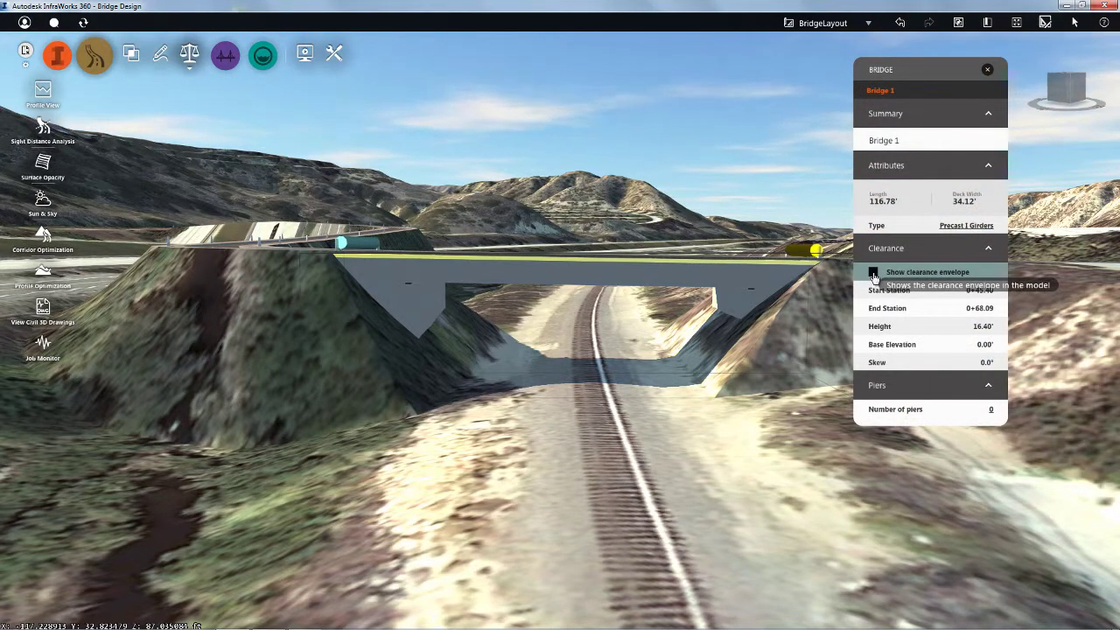
{"action": "left_click", "coordinate": [873, 273]}
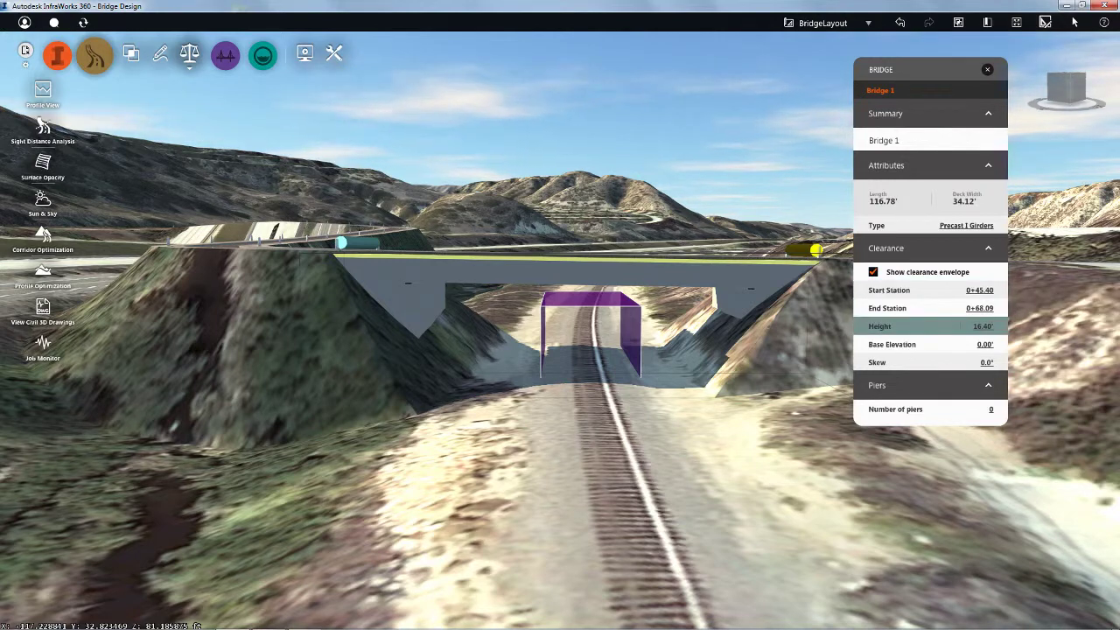
{"action": "left_click", "coordinate": [970, 290]}
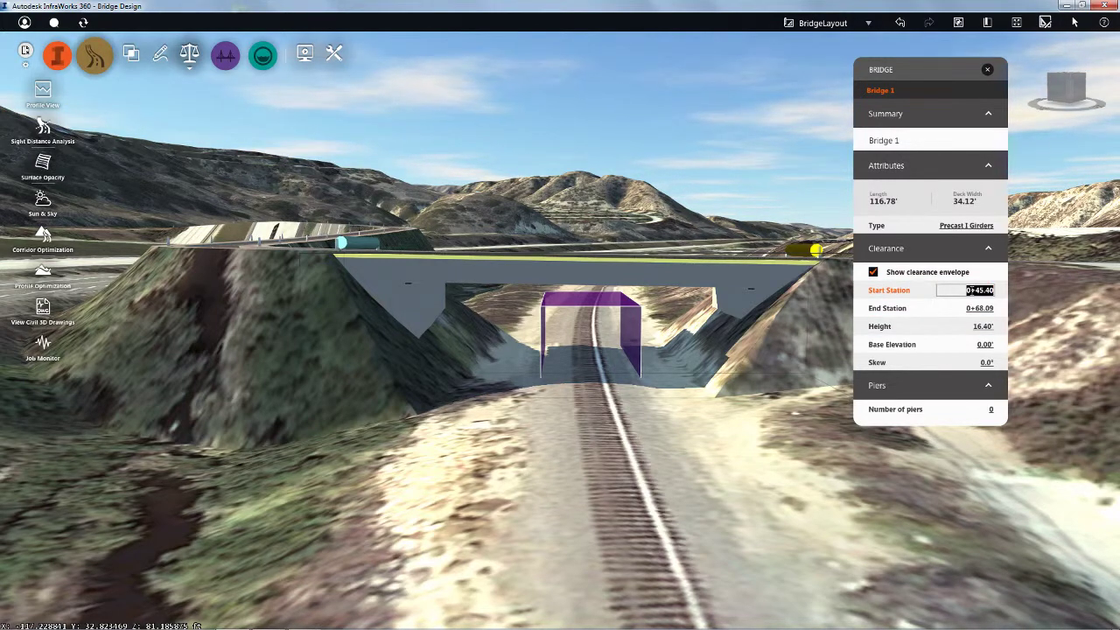
{"action": "type", "text": "30"}
{"action": "key", "text": "Tab"}
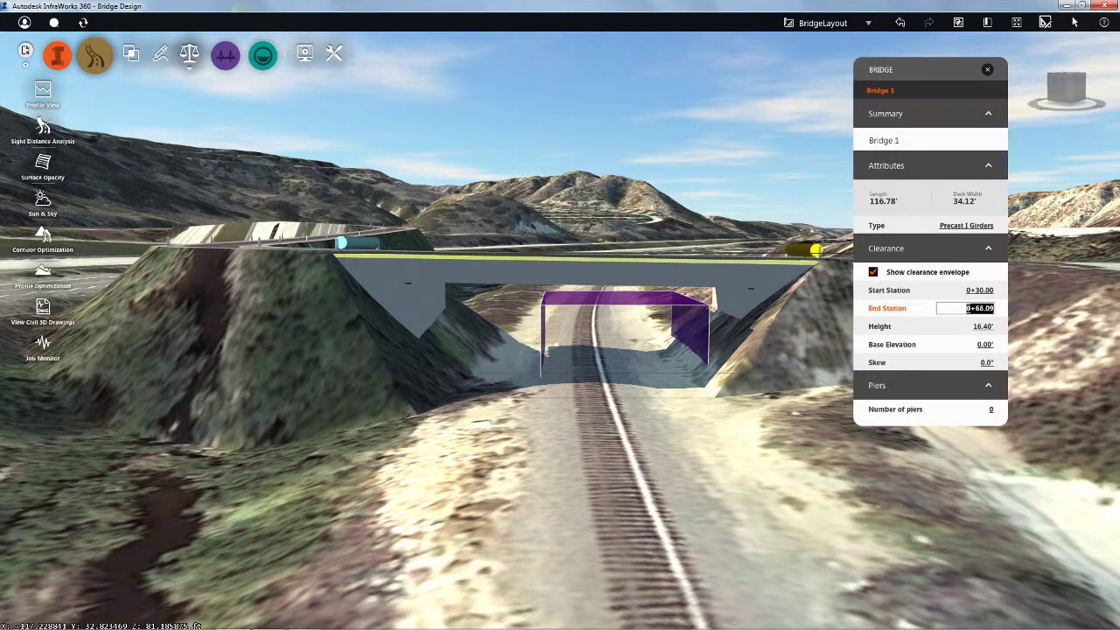
- Try 1+00 as the clearance envelope's end station, and set it to 0+80 instead
{"action": "type", "text": "1+"}
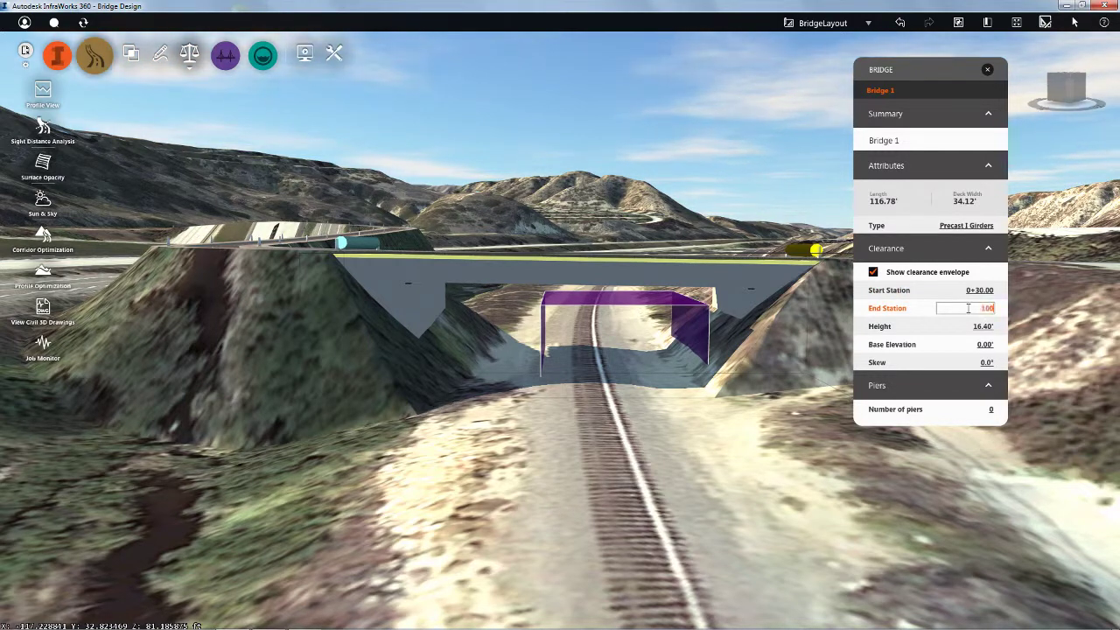
{"action": "type", "text": "00"}
{"action": "key", "text": "Tab"}
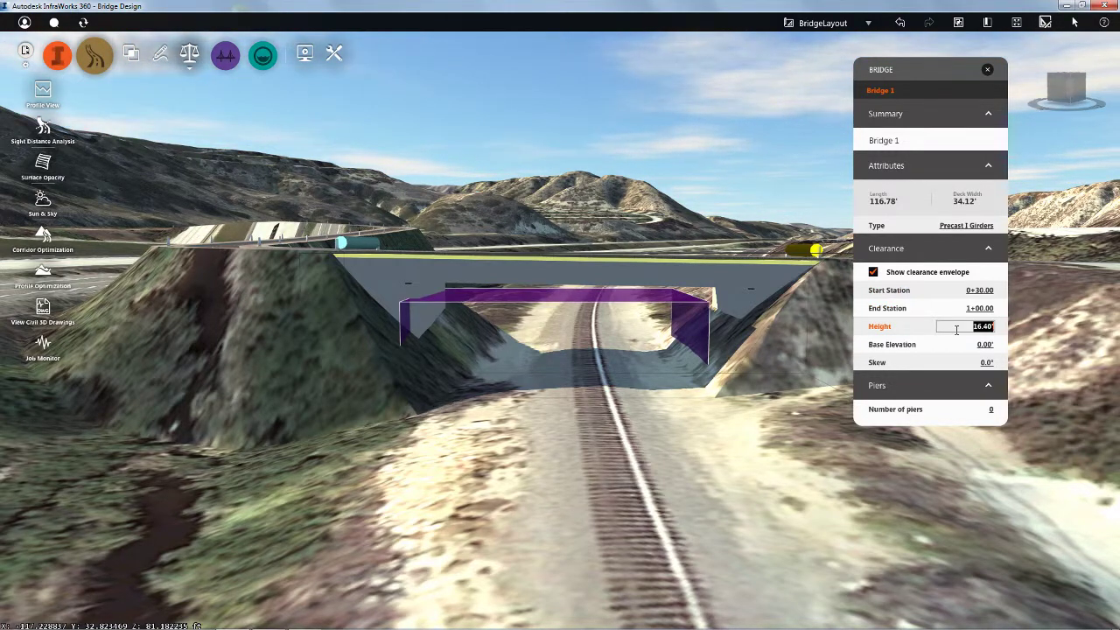
{"action": "key", "text": "shift+Tab"}
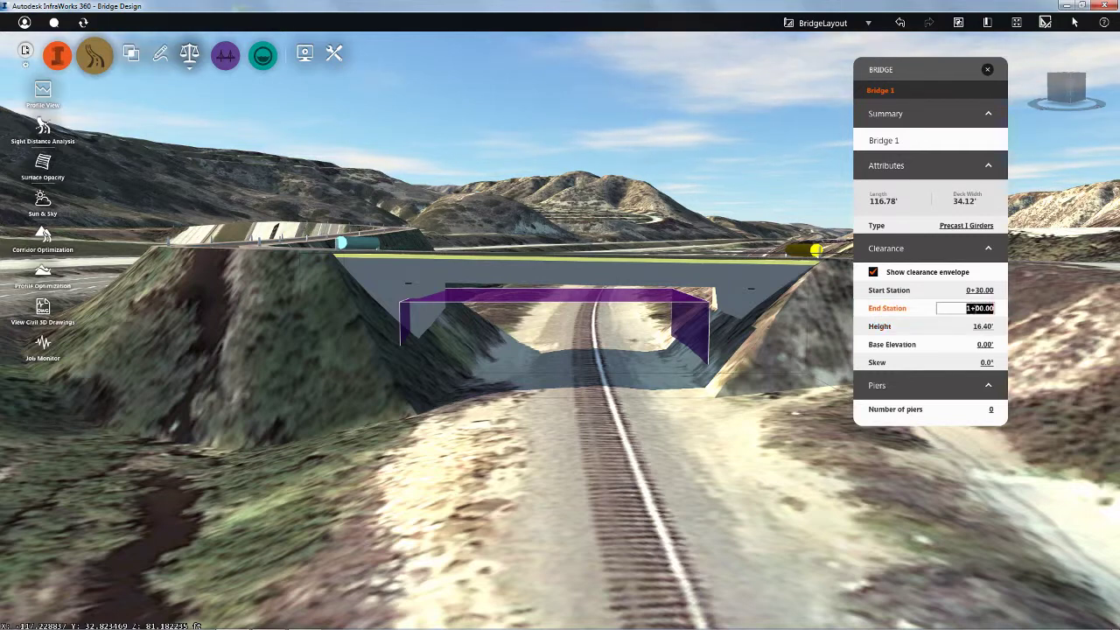
{"action": "type", "text": "80"}
{"action": "key", "text": "Tab"}
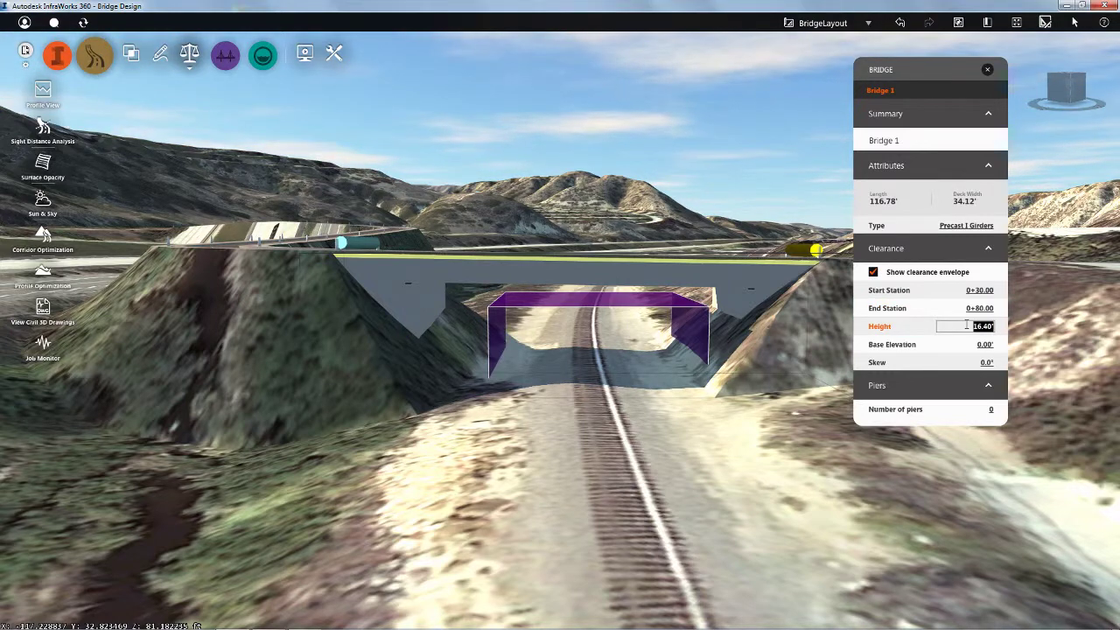
- Set the clearance envelope's height to 21 ft and check its fit beneath the girders along the railway
{"action": "type", "text": "21"}
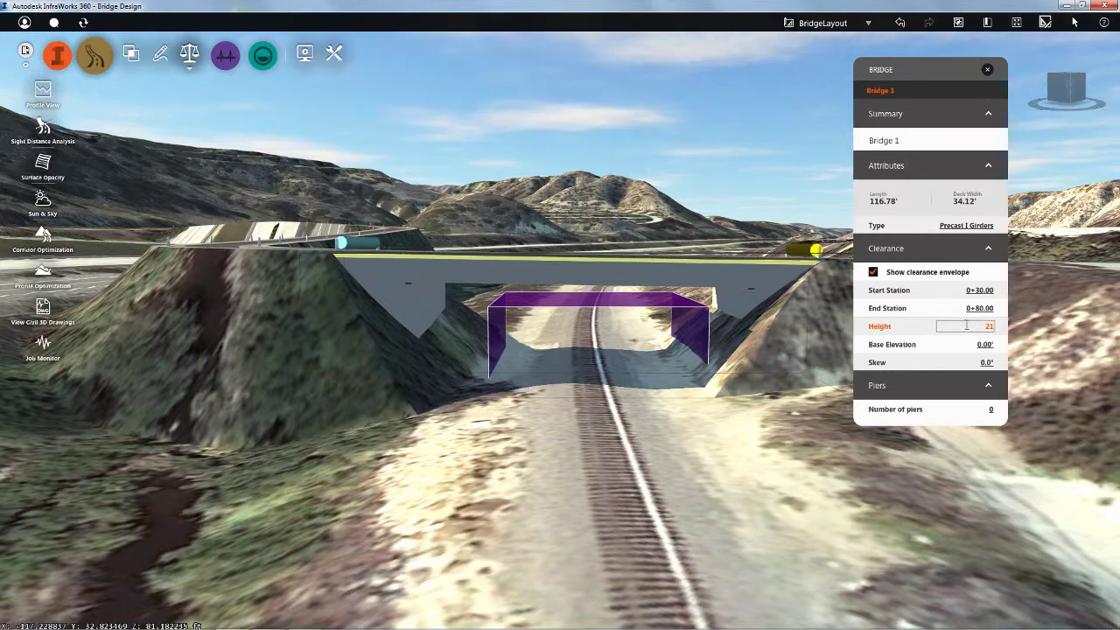
{"action": "key", "text": "Return"}
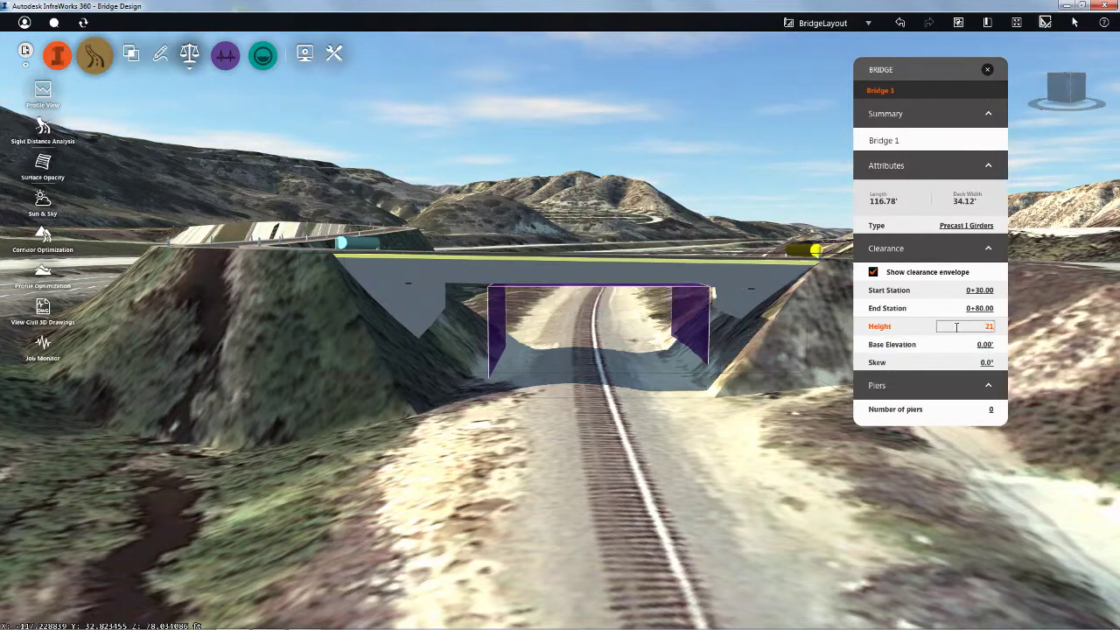
{"action": "scroll", "coordinate": [704, 372], "scroll_direction": "up", "scroll_amount": 5}
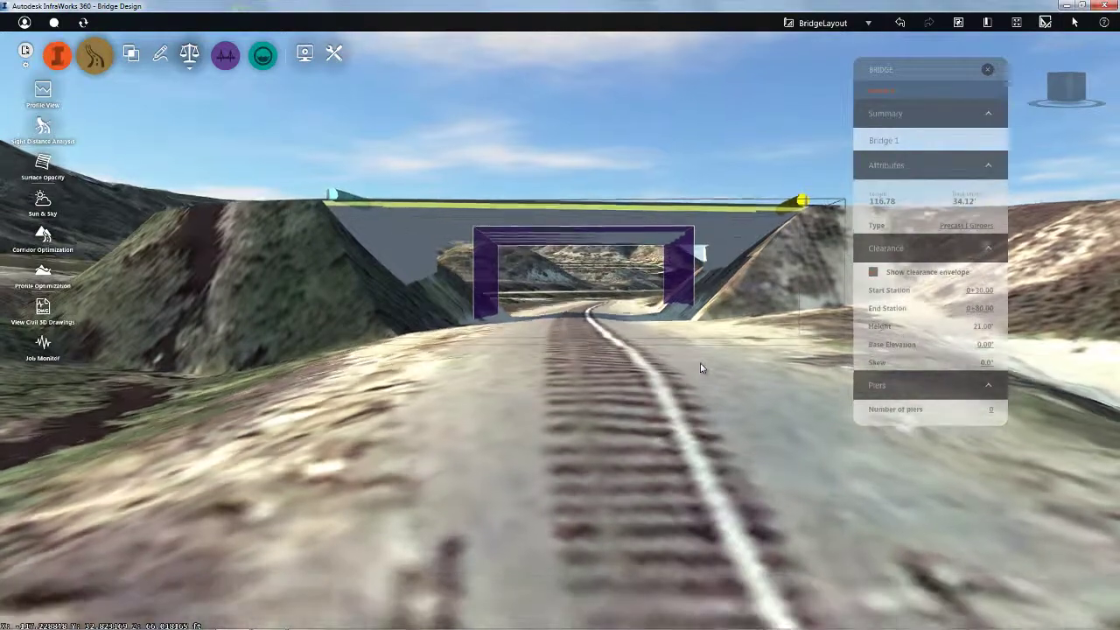
{"action": "scroll", "coordinate": [700, 366], "scroll_direction": "up", "scroll_amount": 1}
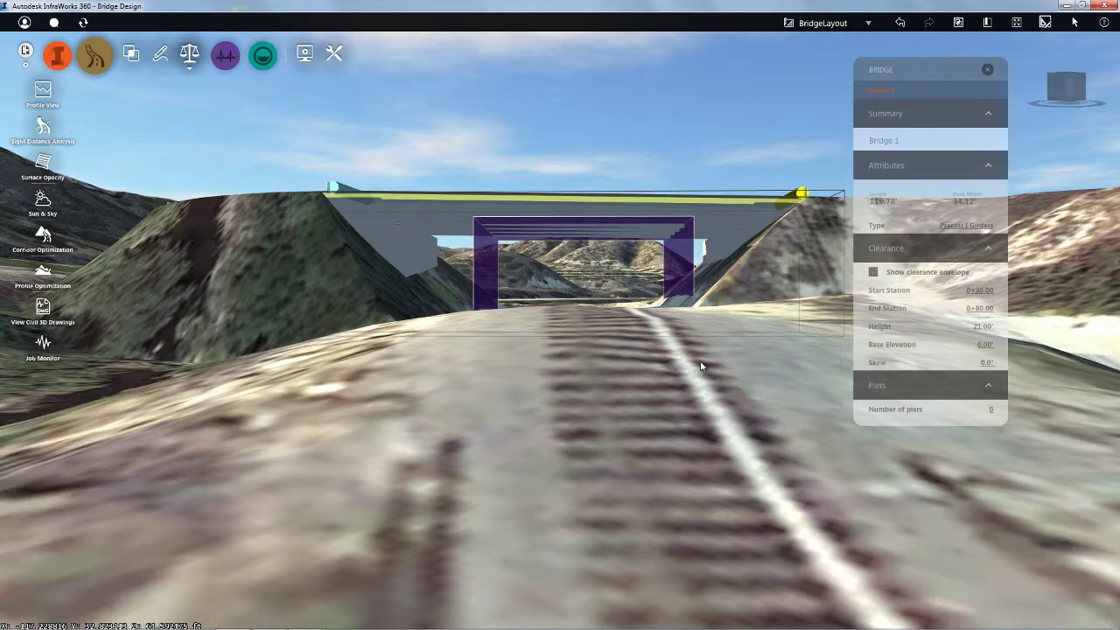
{"action": "scroll", "coordinate": [700, 360], "scroll_direction": "down", "scroll_amount": 6}
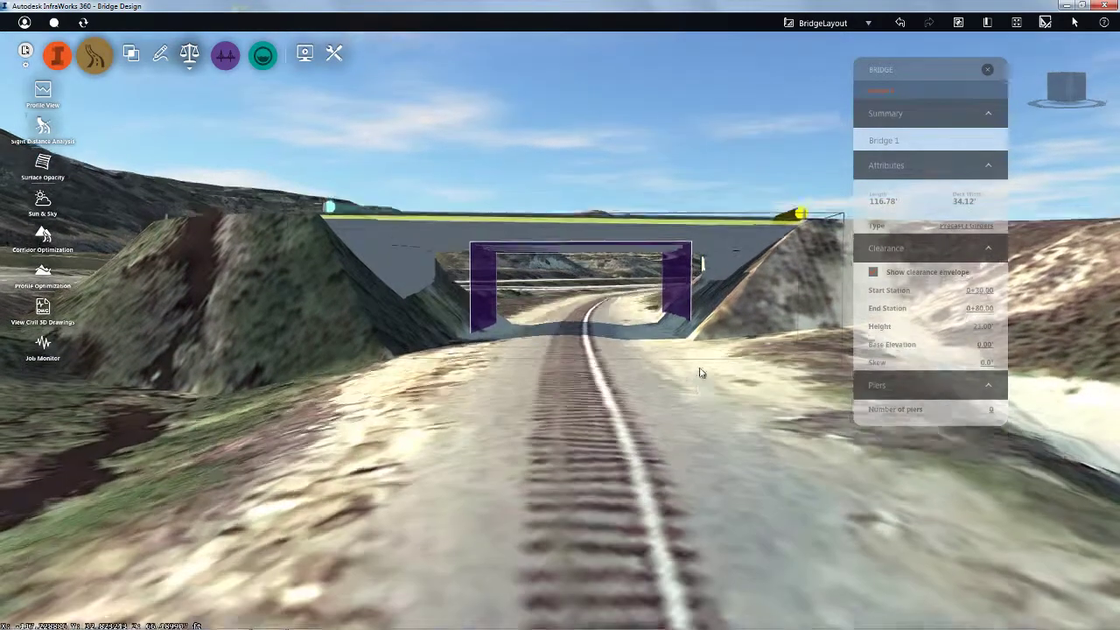
{"action": "scroll", "coordinate": [700, 385], "scroll_direction": "down", "scroll_amount": 2}
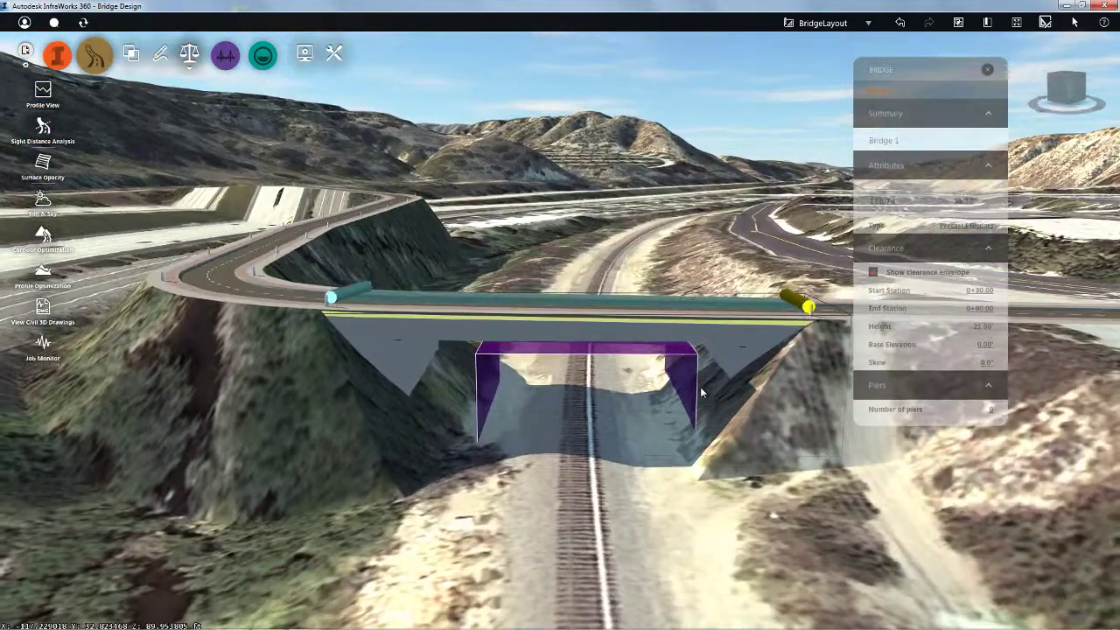
- Update the railway bridge's vertical profile to suit the clearance envelope, check the gap, and close the bridge properties
{"action": "right_click", "coordinate": [663, 337]}
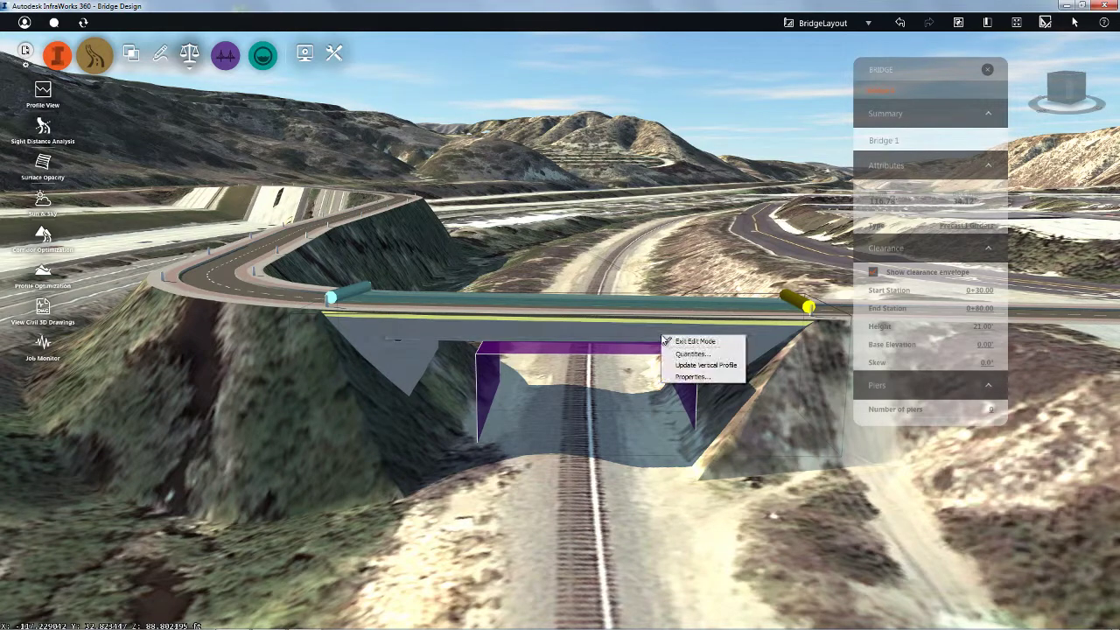
{"action": "left_click", "coordinate": [715, 366]}
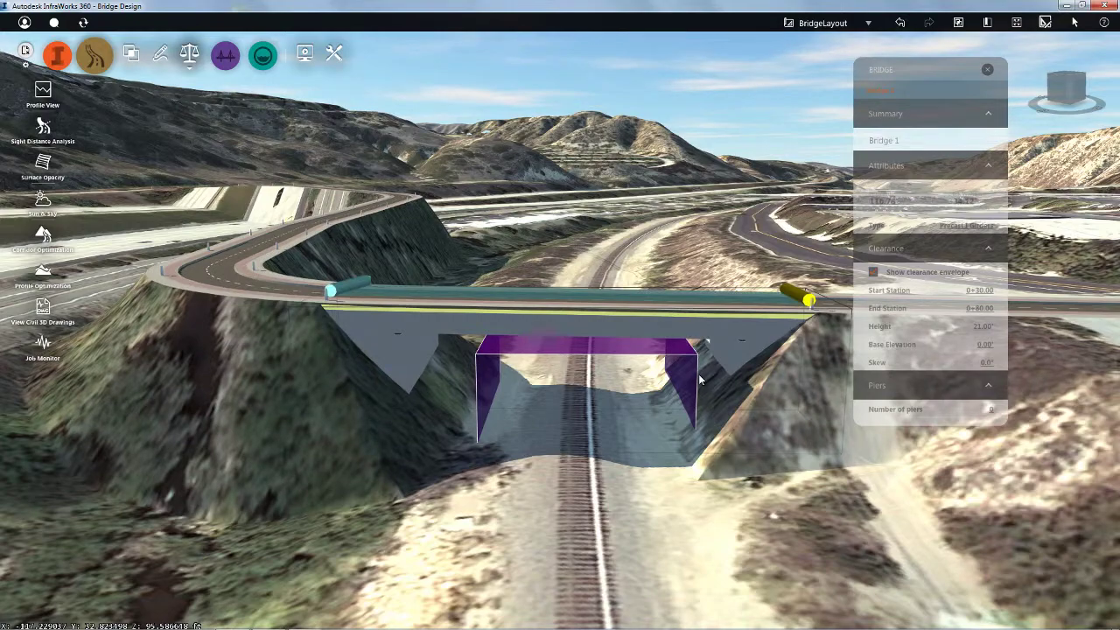
{"action": "left_click_drag", "start_coordinate": [633, 401], "coordinate": [634, 384]}
{"action": "scroll", "coordinate": [635, 387], "scroll_direction": "up", "scroll_amount": 4}
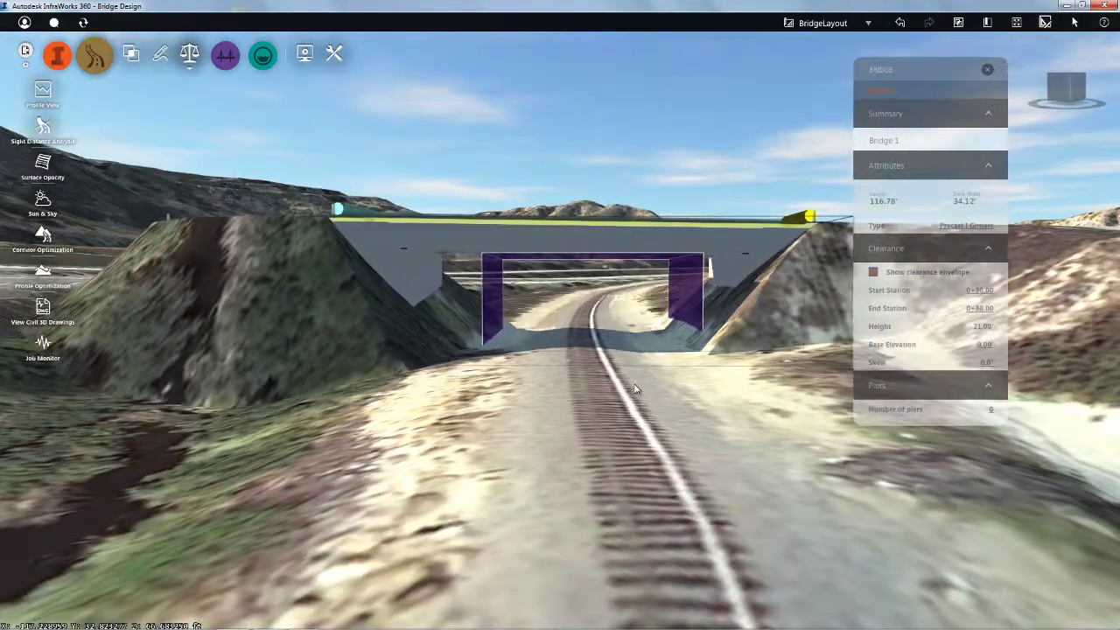
{"action": "scroll", "coordinate": [634, 384], "scroll_direction": "down", "scroll_amount": 5}
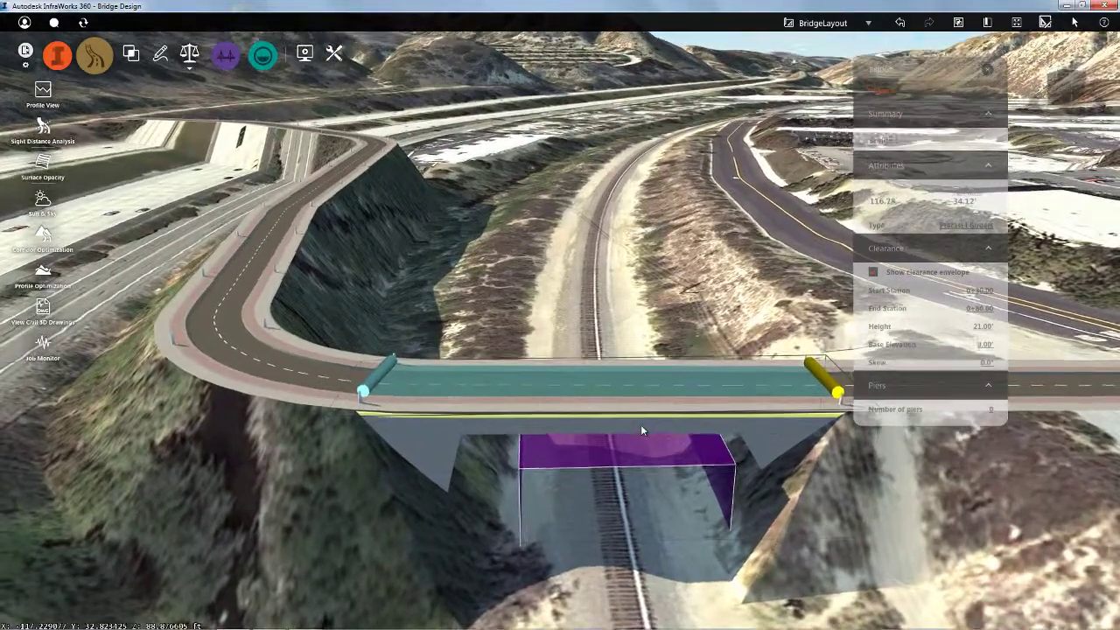
{"action": "left_click", "coordinate": [987, 70]}
- Lengthen the road's slight bend beside the freeway and shift it toward the railway, for a road length of about 1,252 ft
{"action": "scroll", "coordinate": [499, 298], "scroll_direction": "up", "scroll_amount": 5}
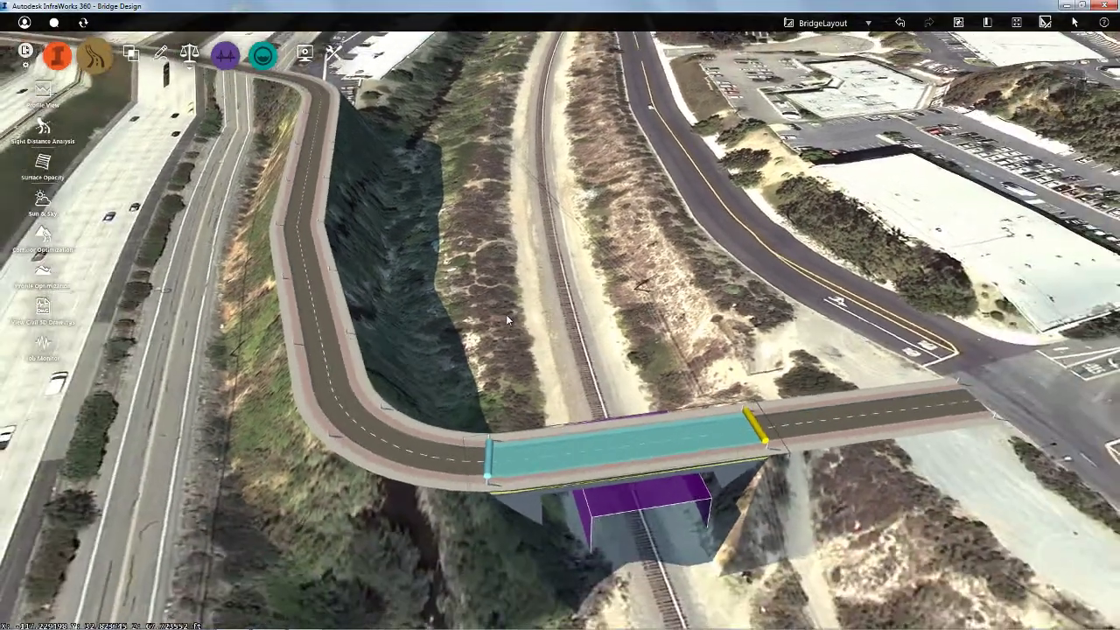
{"action": "scroll", "coordinate": [506, 320], "scroll_direction": "down", "scroll_amount": 2}
{"action": "left_click_drag", "start_coordinate": [477, 290], "coordinate": [476, 357]}
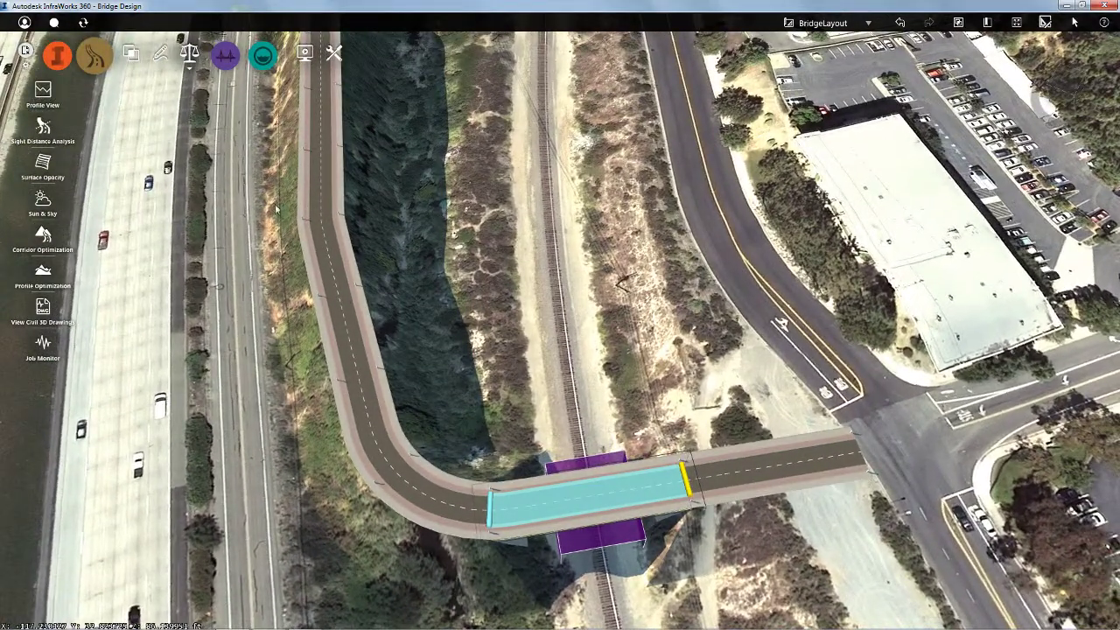
{"action": "left_click", "coordinate": [330, 264]}
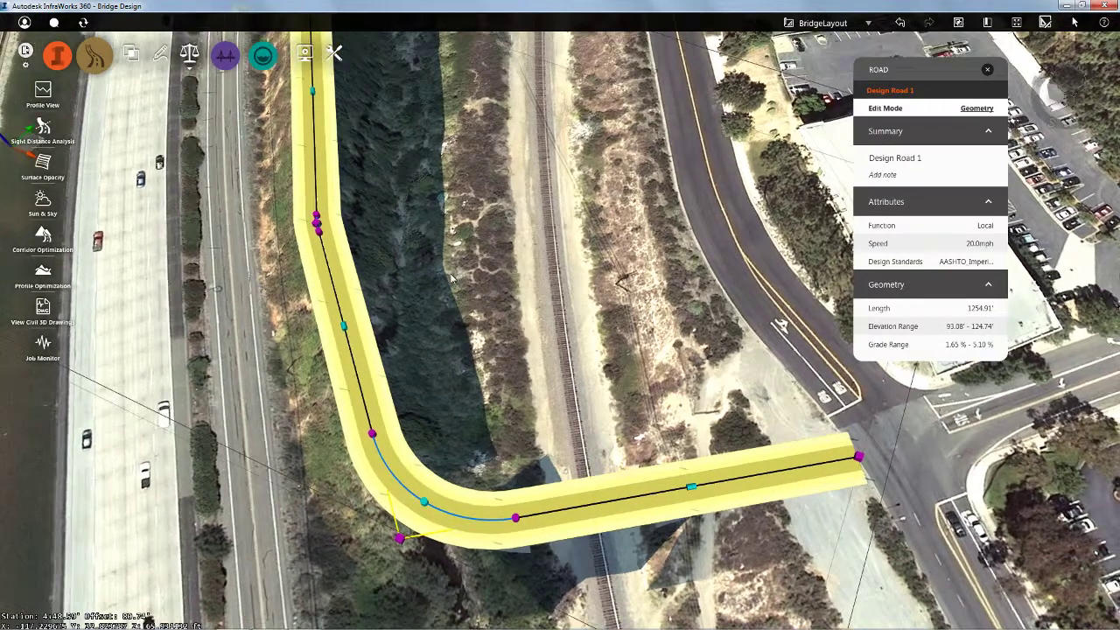
{"action": "left_click_drag", "start_coordinate": [451, 274], "coordinate": [445, 305]}
{"action": "middle_click_drag", "start_coordinate": [410, 227], "coordinate": [621, 278]}
{"action": "left_click_drag", "start_coordinate": [497, 254], "coordinate": [495, 144]}
{"action": "left_click_drag", "start_coordinate": [497, 264], "coordinate": [513, 260]}
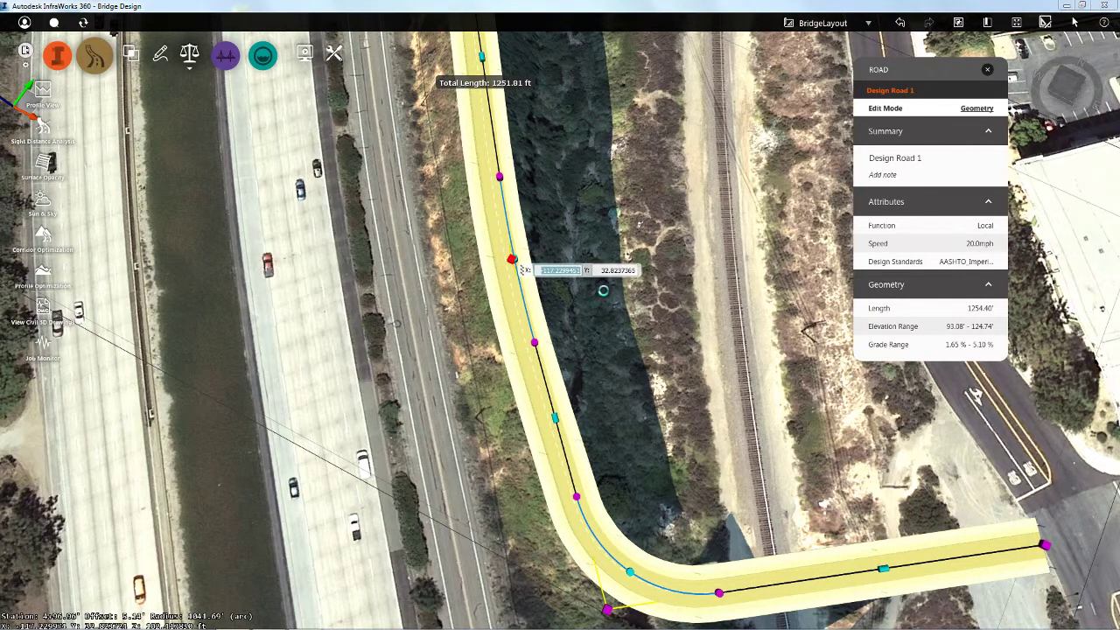
- Add a second bridge about 446 ft long over the freeway, from about station 7+74 to 12+21
{"action": "left_click_drag", "start_coordinate": [606, 292], "coordinate": [604, 226]}
{"action": "middle_click_drag", "start_coordinate": [603, 225], "coordinate": [644, 592]}
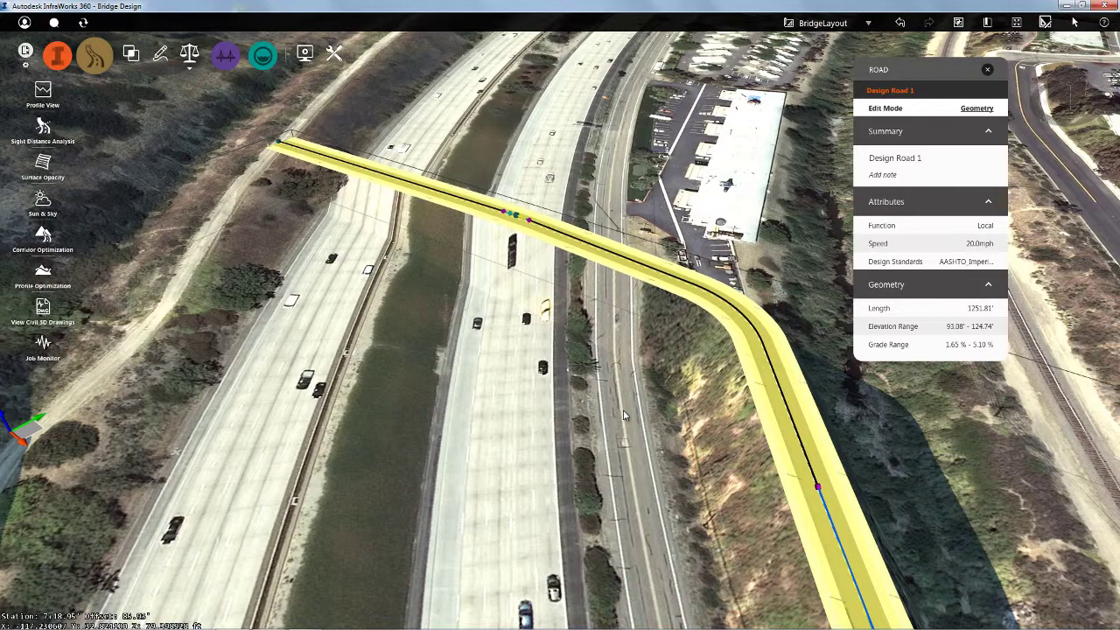
{"action": "right_click", "coordinate": [714, 302]}
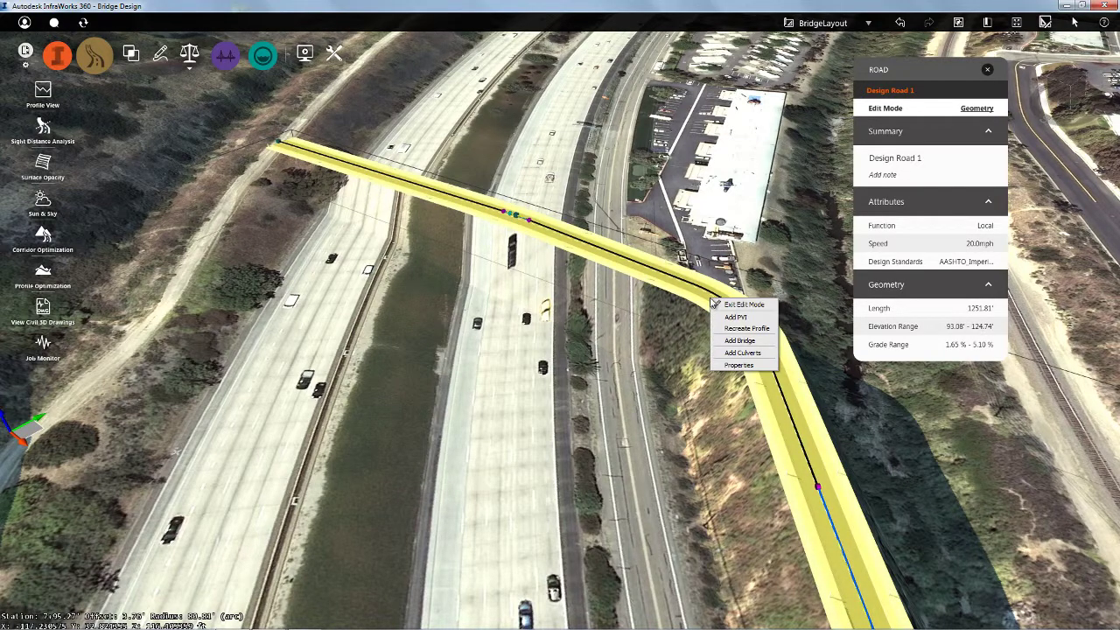
{"action": "left_click", "coordinate": [730, 342]}
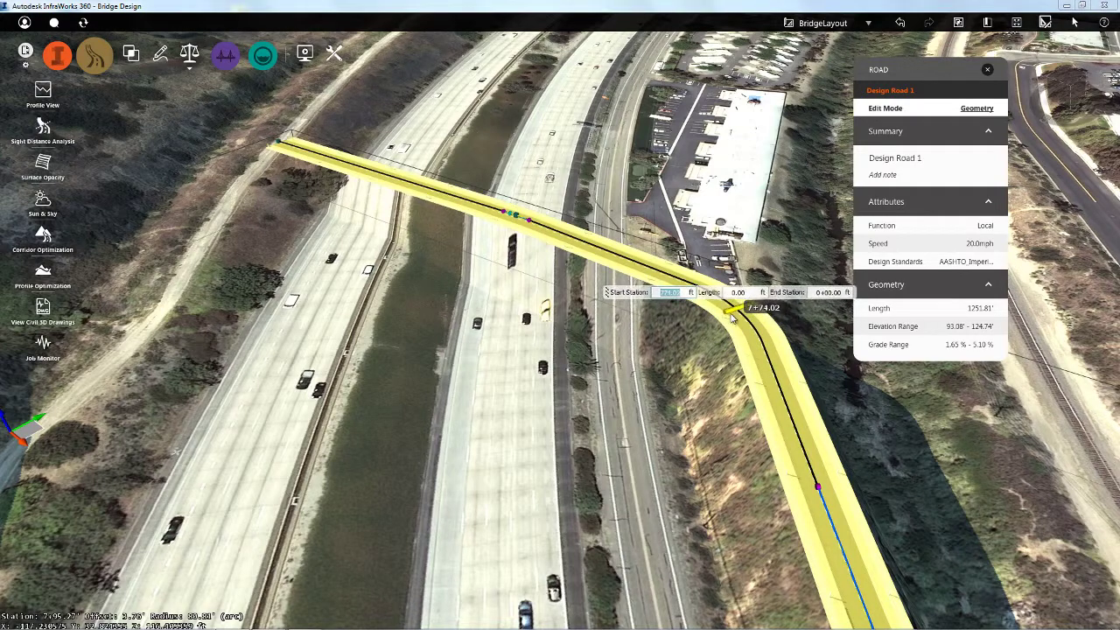
{"action": "left_click", "coordinate": [731, 316]}
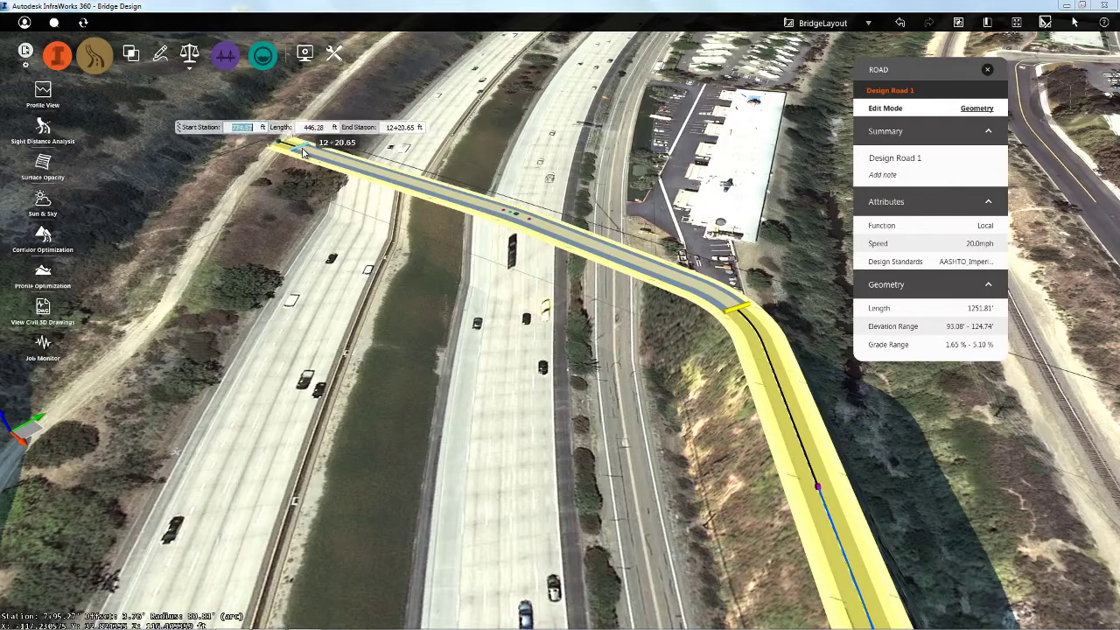
{"action": "left_click", "coordinate": [443, 278]}
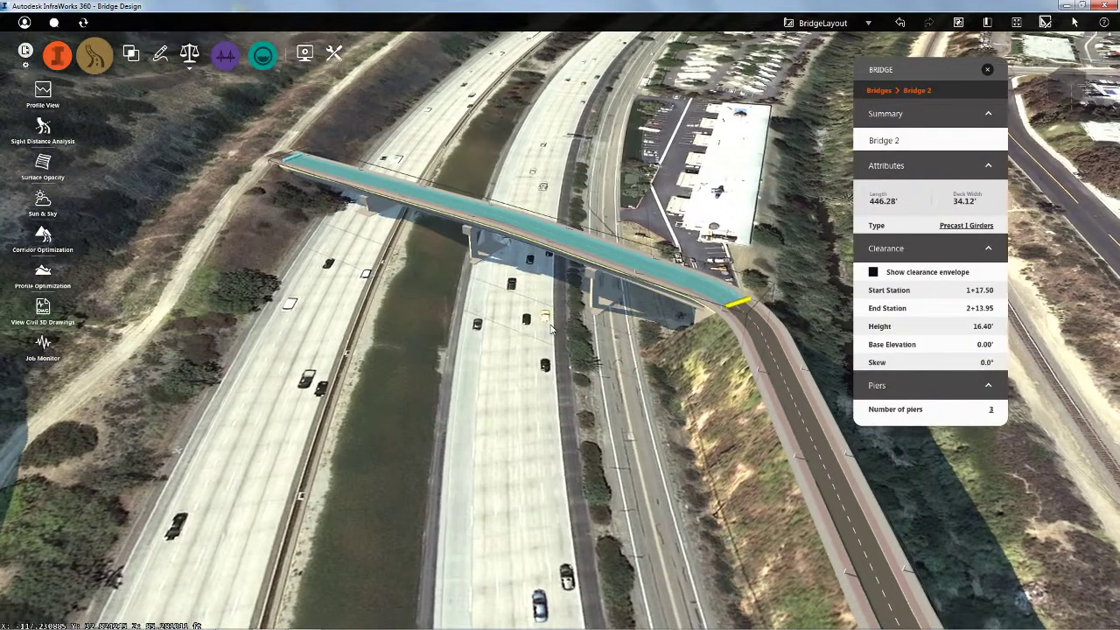
- Examine the freeway bridge's piers from the roadway level and their foundations and piles below ground
{"action": "left_click_drag", "start_coordinate": [550, 329], "coordinate": [503, 289]}
{"action": "scroll", "coordinate": [503, 271], "scroll_direction": "up", "scroll_amount": 5}
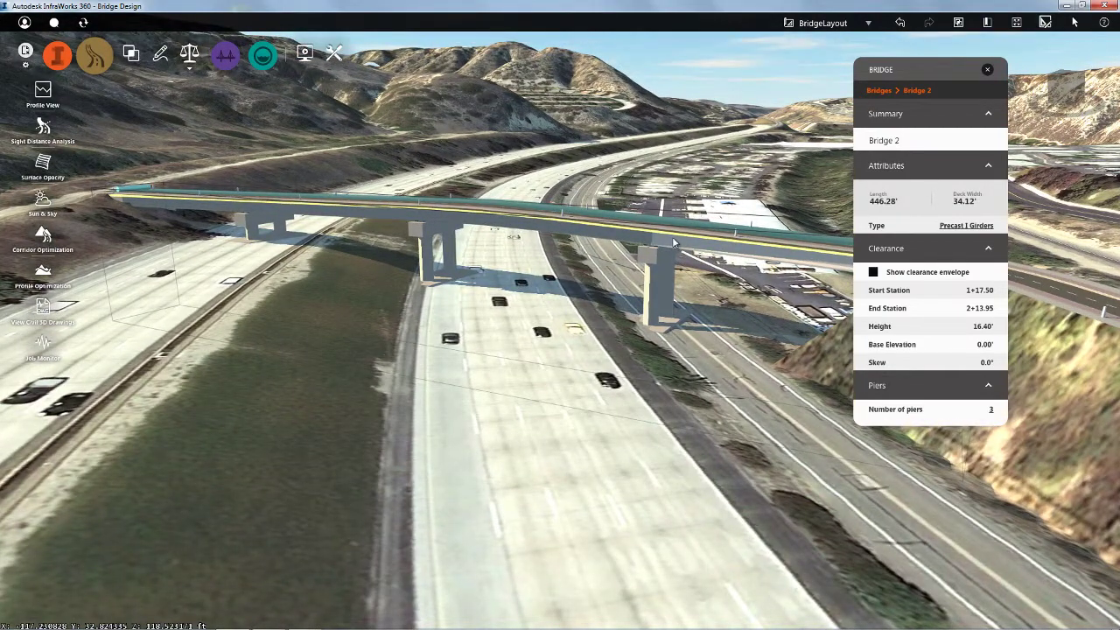
{"action": "scroll", "coordinate": [672, 236], "scroll_direction": "up", "scroll_amount": 5}
{"action": "scroll", "coordinate": [689, 194], "scroll_direction": "up", "scroll_amount": 2}
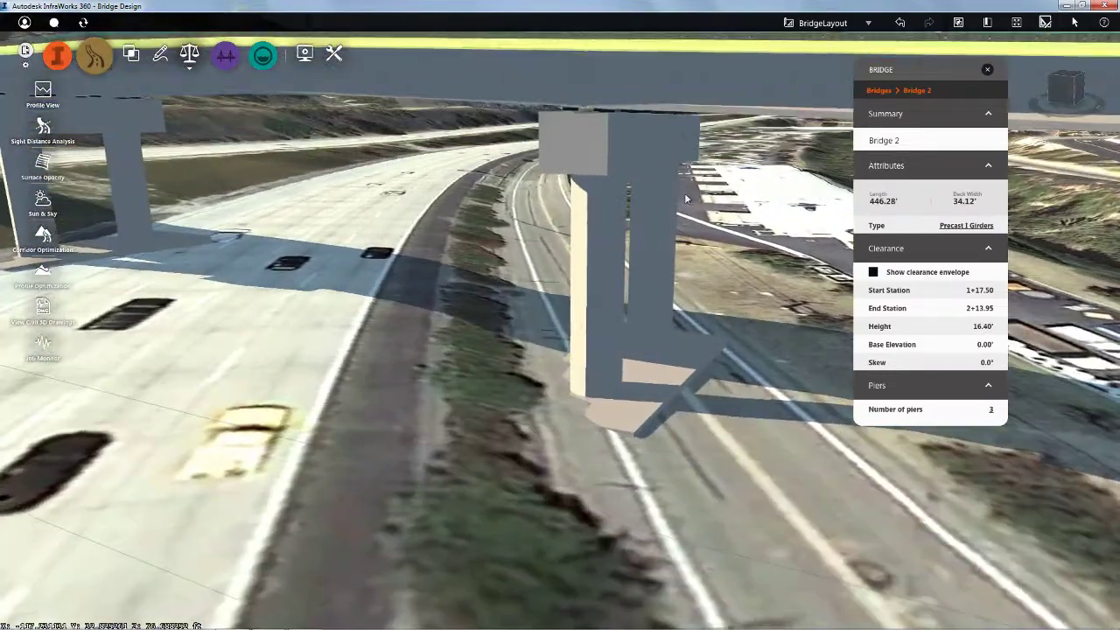
{"action": "left_click_drag", "start_coordinate": [671, 211], "coordinate": [621, 161]}
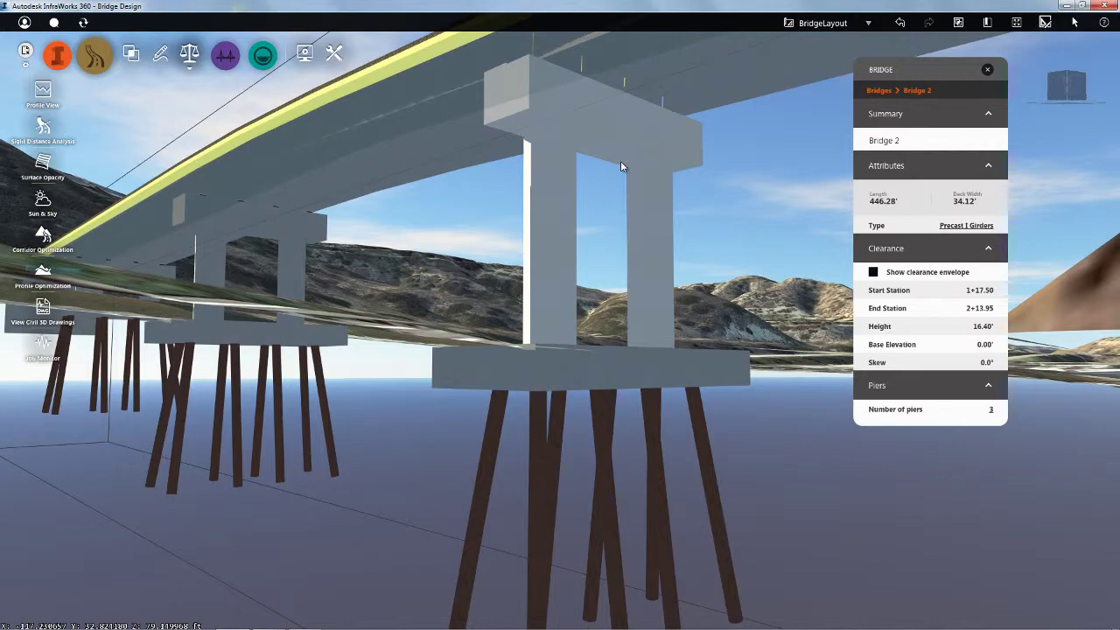
{"action": "left_click_drag", "start_coordinate": [622, 162], "coordinate": [647, 224]}
{"action": "middle_click_drag", "start_coordinate": [647, 224], "coordinate": [501, 307]}
{"action": "left_click_drag", "start_coordinate": [500, 307], "coordinate": [535, 296]}
{"action": "scroll", "coordinate": [505, 308], "scroll_direction": "down", "scroll_amount": 2}
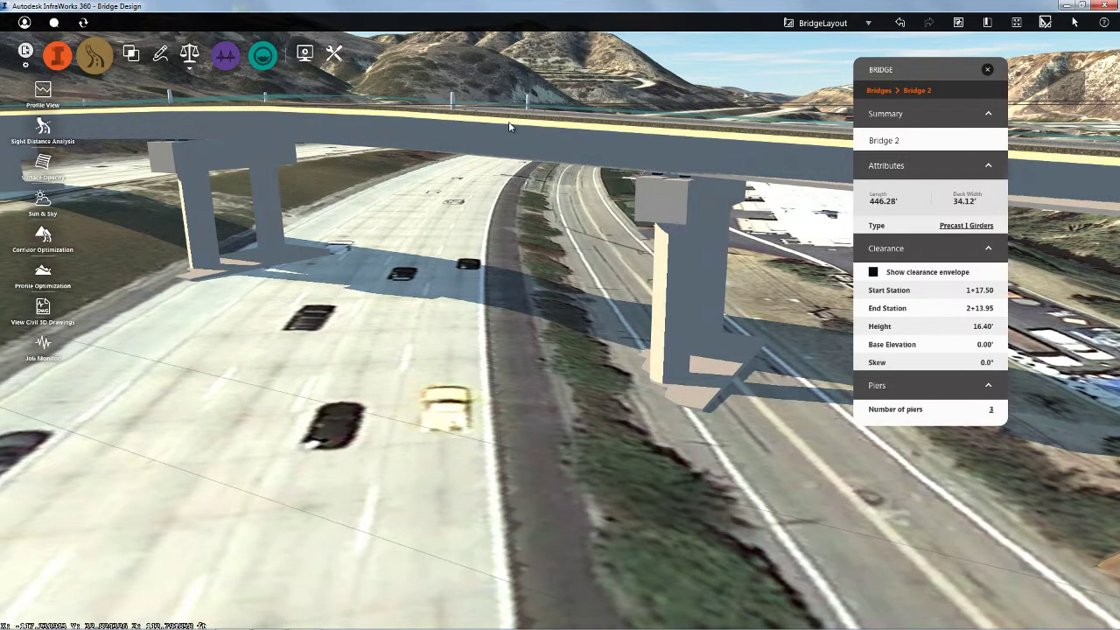
- Display the freeway bridge's material quantities and change its type to Steel Plate Girders
{"action": "right_click", "coordinate": [513, 122]}
{"action": "left_click", "coordinate": [522, 145]}
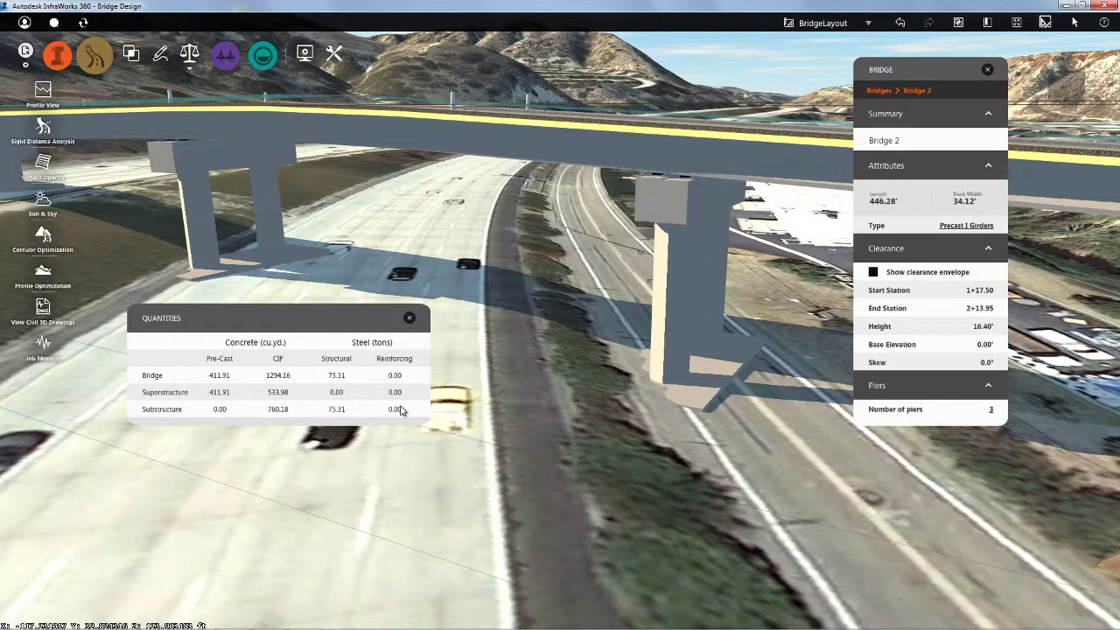
{"action": "middle_click_drag", "start_coordinate": [494, 349], "coordinate": [568, 336]}
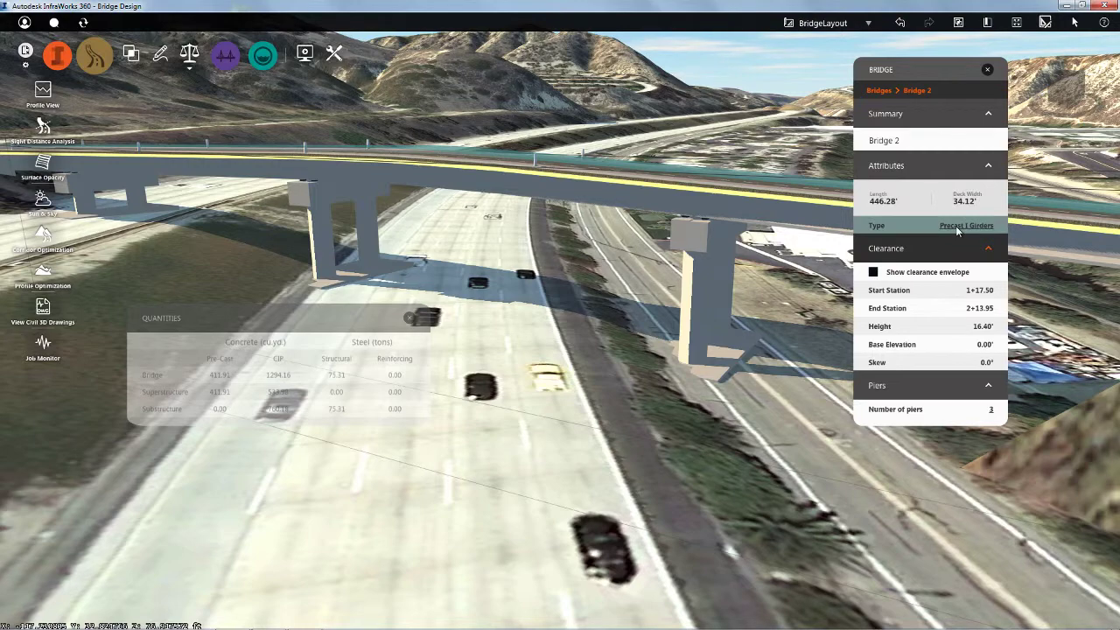
{"action": "left_click", "coordinate": [957, 225]}
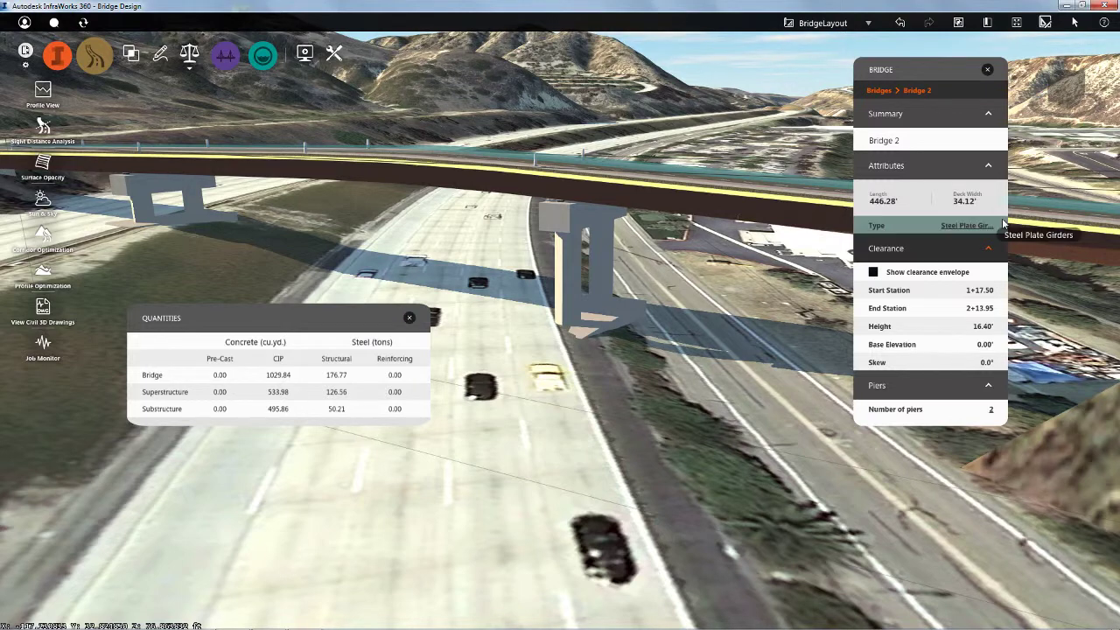
- Switch the freeway bridge to Precast I Girders and back to Steel Plate Girders to compare its material quantities
{"action": "left_click", "coordinate": [967, 226]}
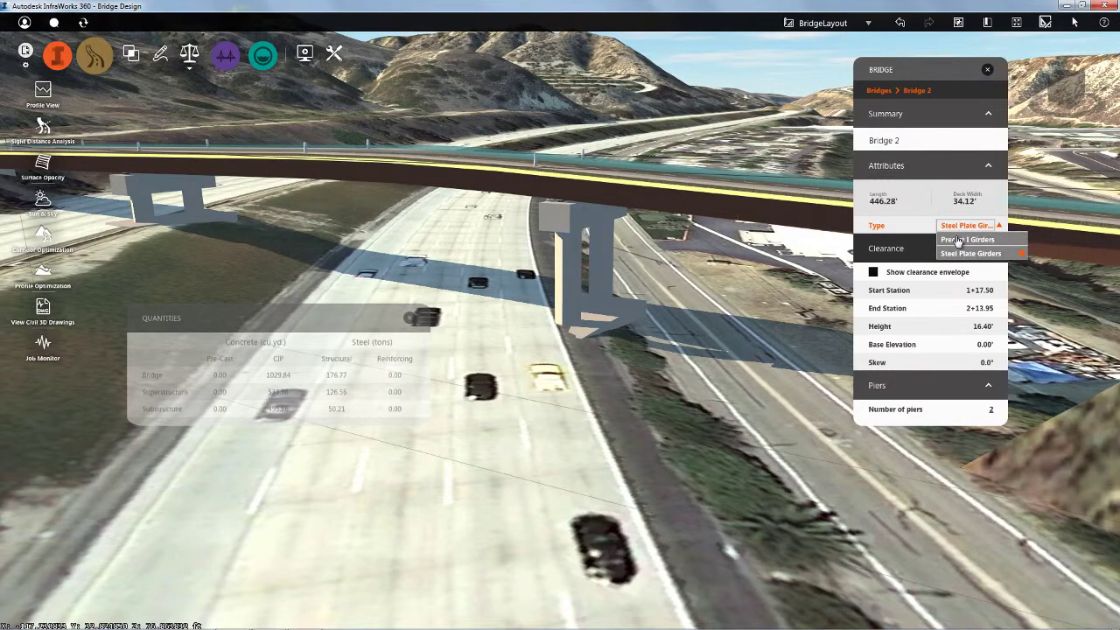
{"action": "left_click", "coordinate": [963, 239]}
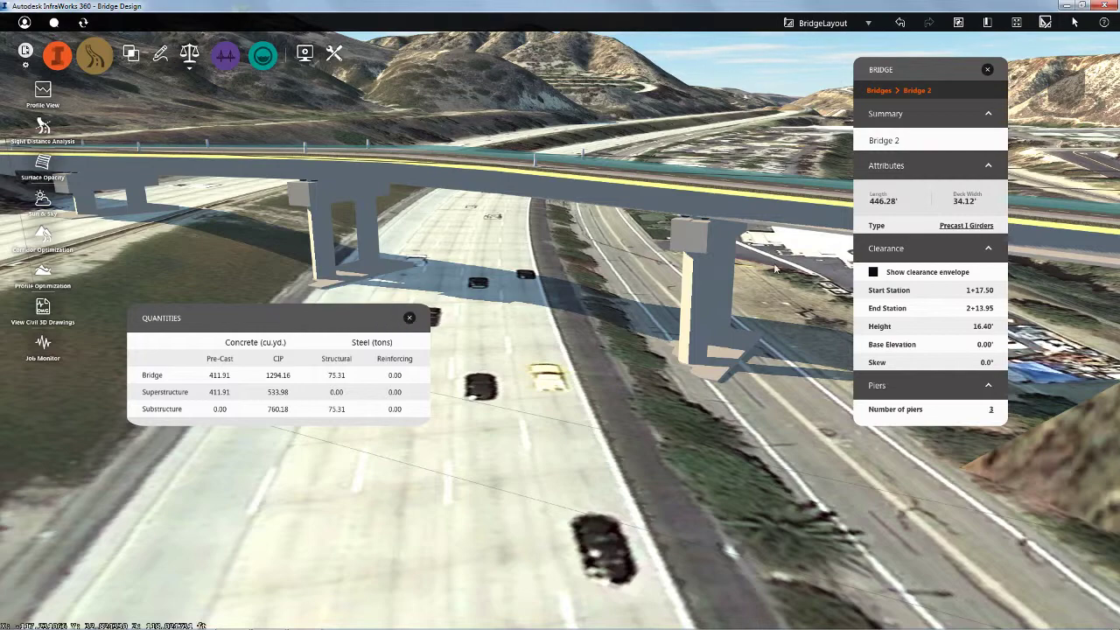
{"action": "left_click", "coordinate": [959, 227]}
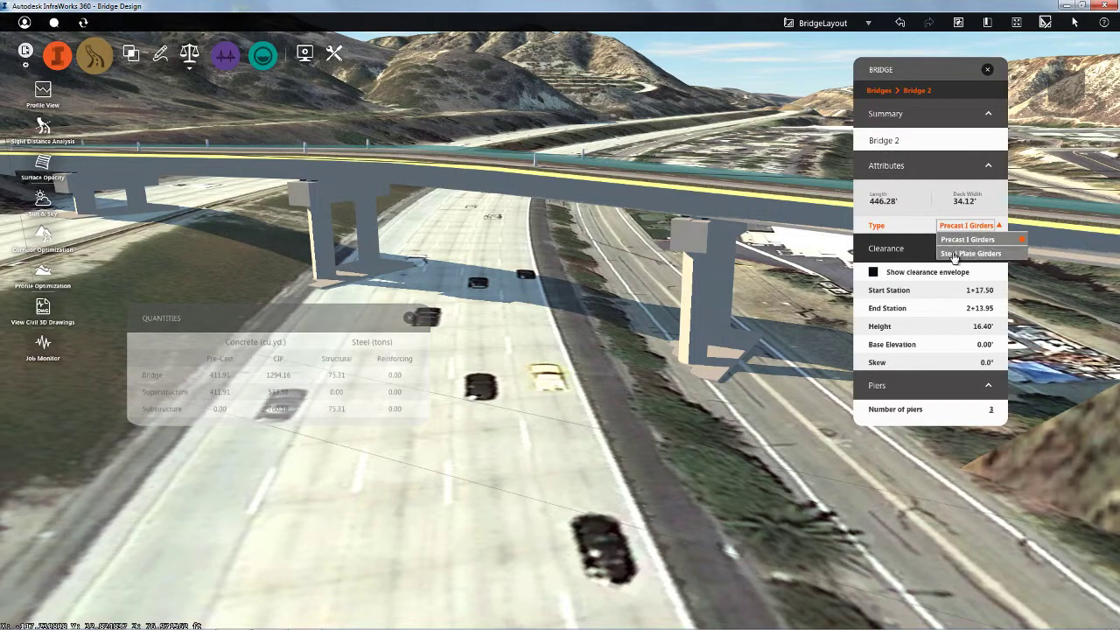
{"action": "left_click", "coordinate": [956, 254]}
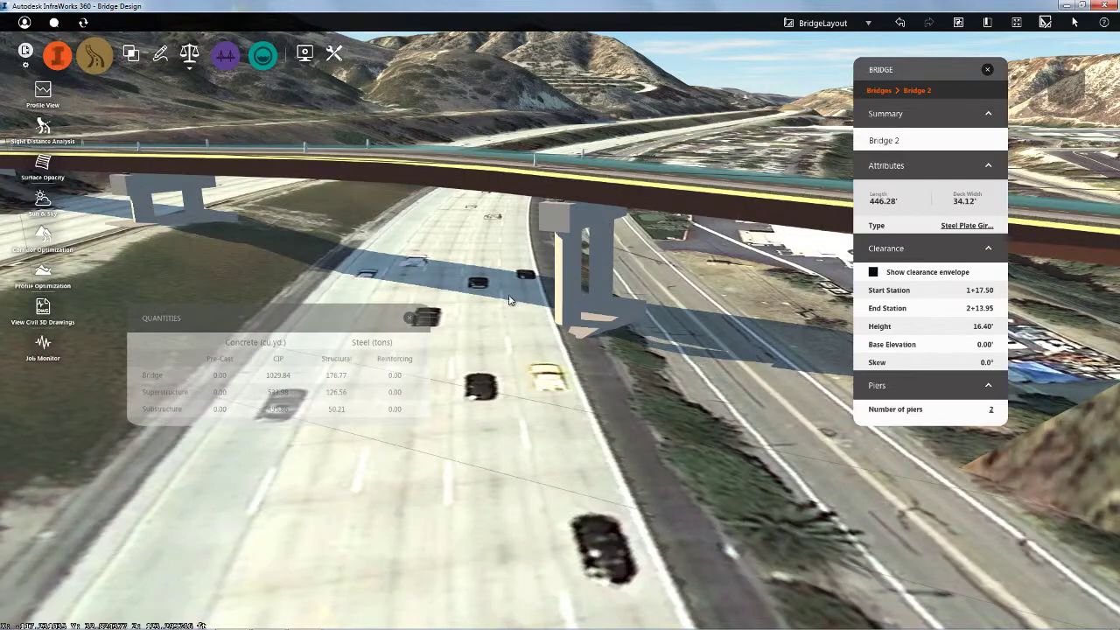
- Move the material quantities table away from the bridge so the deck and piers stay in clear view
{"action": "left_click_drag", "start_coordinate": [507, 293], "coordinate": [508, 367]}
{"action": "left_click_drag", "start_coordinate": [346, 328], "coordinate": [289, 437]}
{"action": "middle_click_drag", "start_coordinate": [487, 353], "coordinate": [489, 360]}
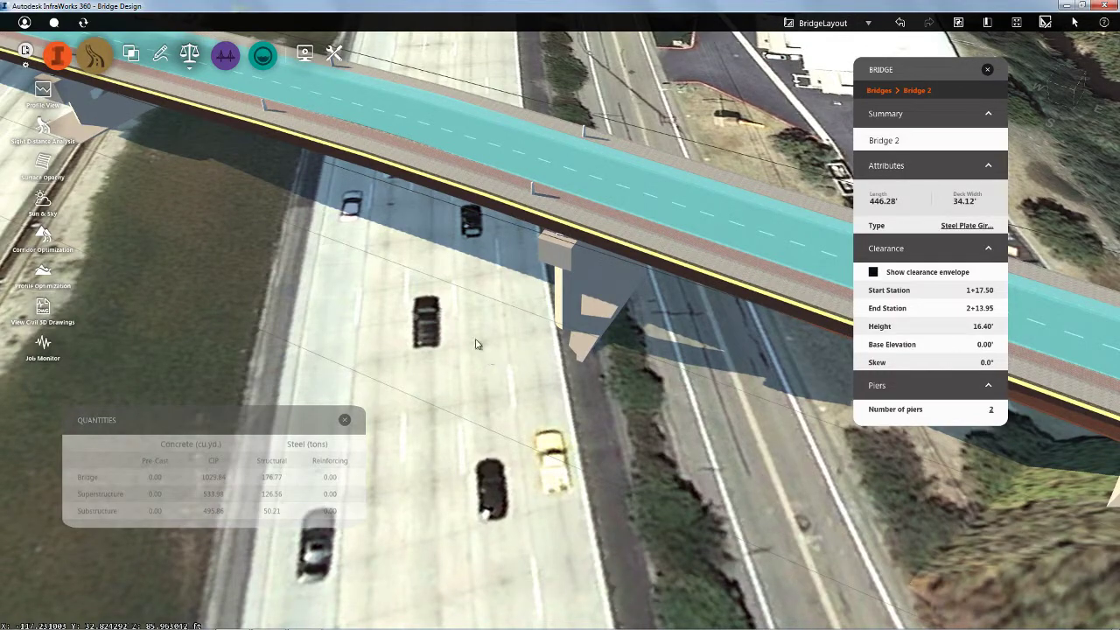
- Move the freeway bridge's median pier to about station 2+70 and skew it to follow the direction of the freeway median
{"action": "middle_click_drag", "start_coordinate": [393, 293], "coordinate": [537, 402]}
{"action": "left_click_drag", "start_coordinate": [537, 402], "coordinate": [439, 422]}
{"action": "middle_click_drag", "start_coordinate": [440, 422], "coordinate": [553, 373]}
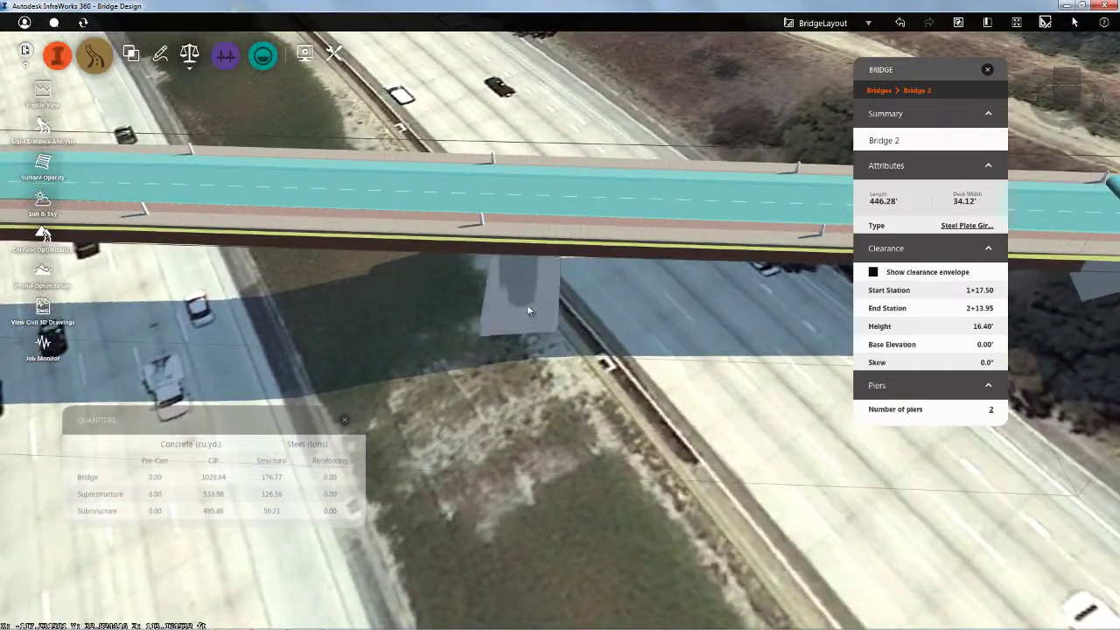
{"action": "left_click", "coordinate": [518, 270]}
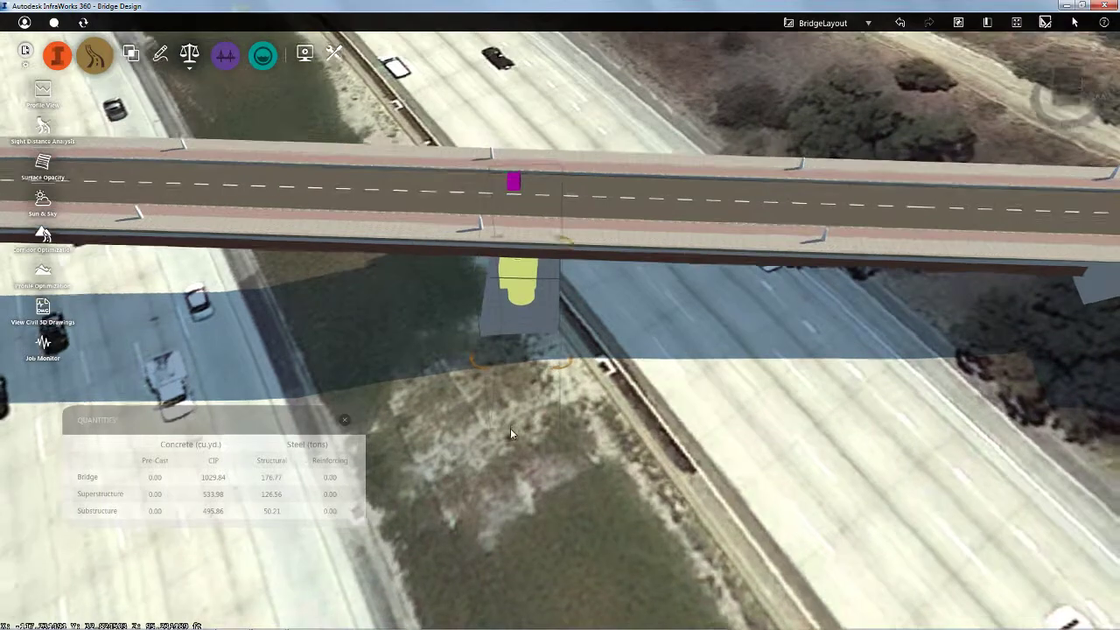
{"action": "middle_click_drag", "start_coordinate": [511, 432], "coordinate": [514, 477]}
{"action": "left_click_drag", "start_coordinate": [513, 190], "coordinate": [372, 178]}
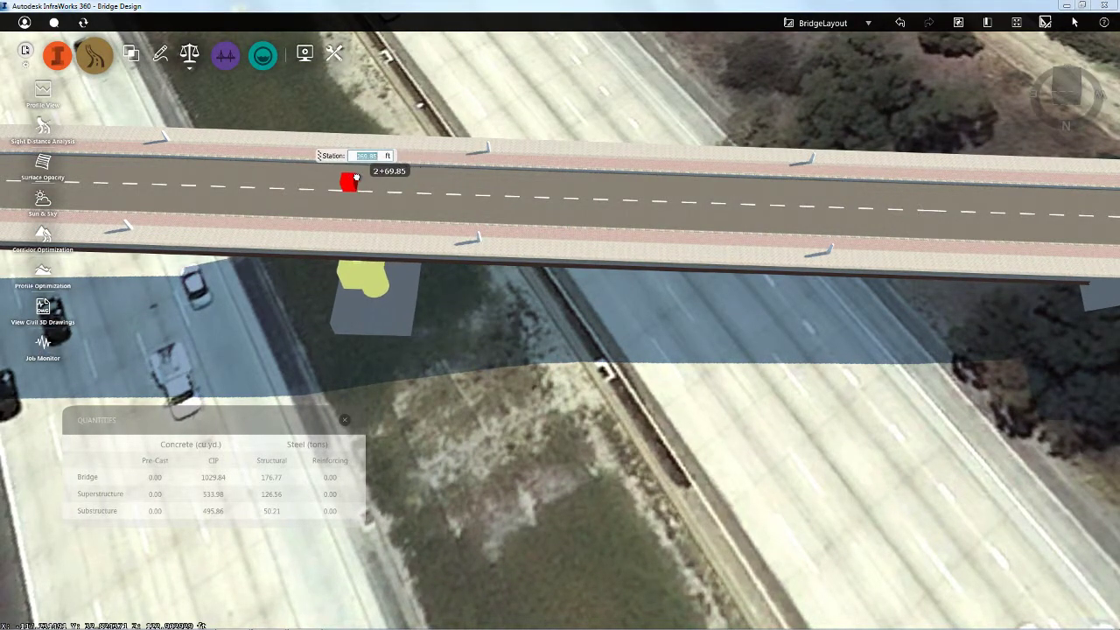
{"action": "left_click_drag", "start_coordinate": [356, 177], "coordinate": [354, 179]}
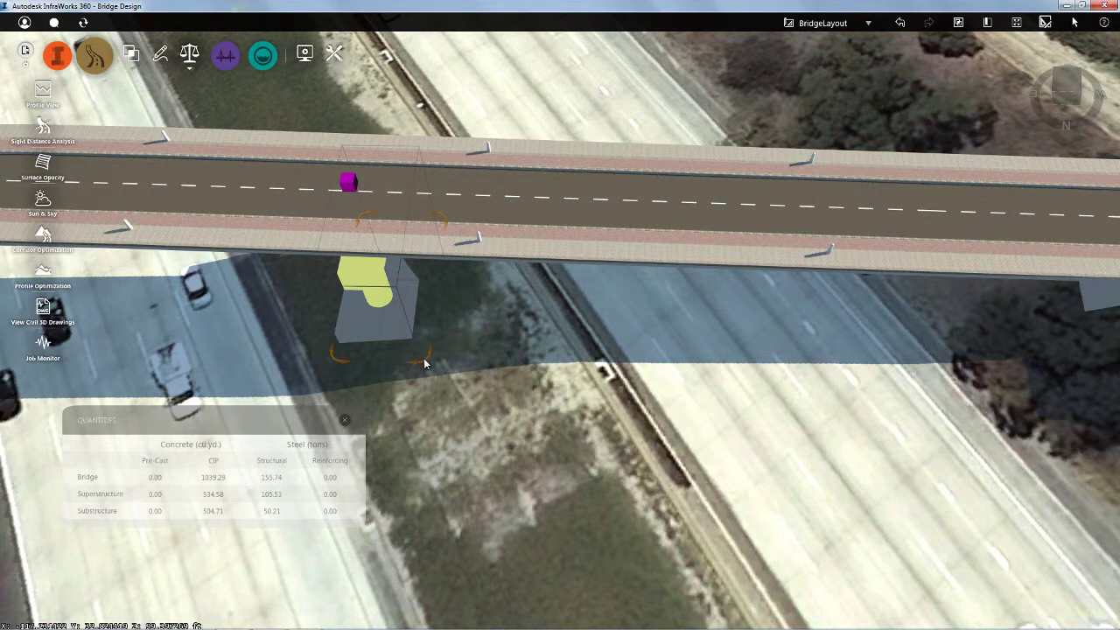
{"action": "left_click_drag", "start_coordinate": [424, 366], "coordinate": [525, 387]}
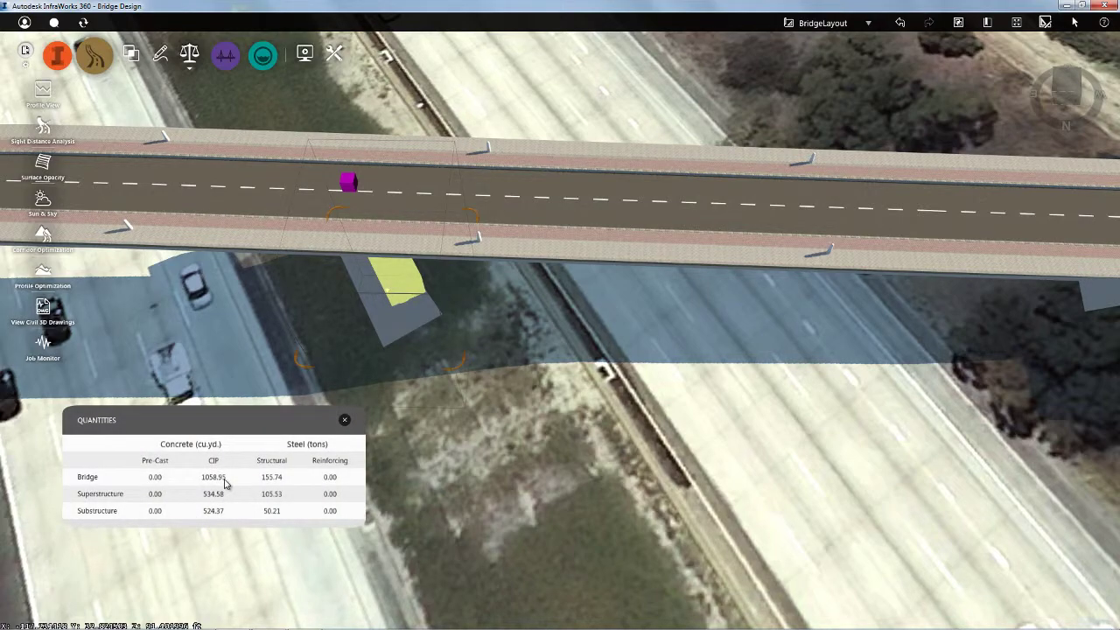
- Shift the pier between the freeway and the side road along the bridge to about station 1+40
{"action": "middle_click_drag", "start_coordinate": [317, 321], "coordinate": [590, 262], "text": "shift"}
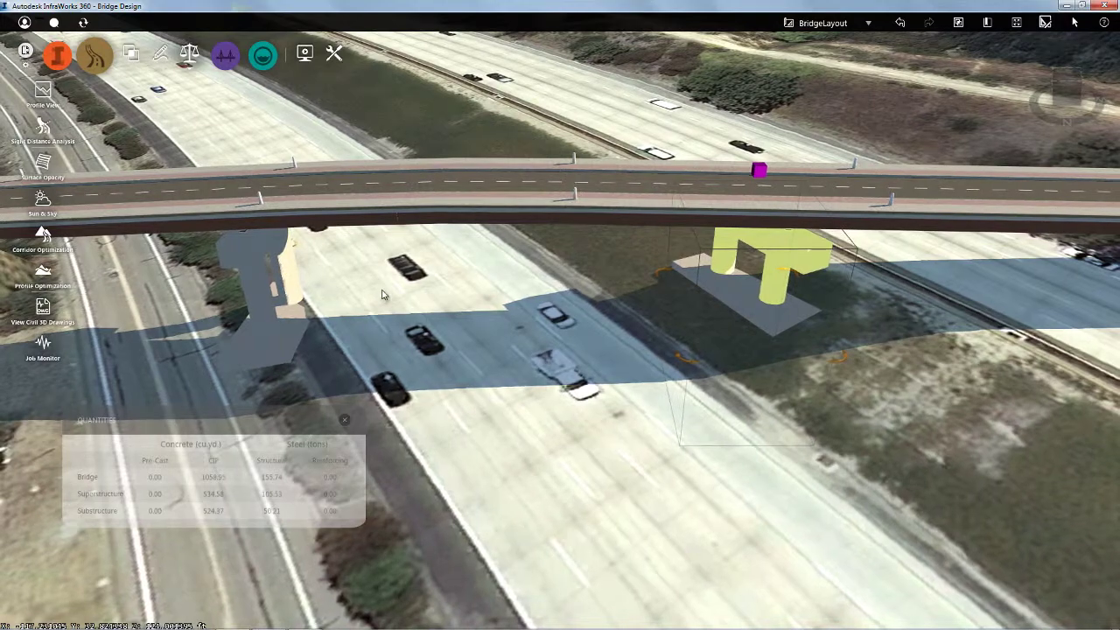
{"action": "middle_click_drag", "start_coordinate": [379, 291], "coordinate": [434, 283]}
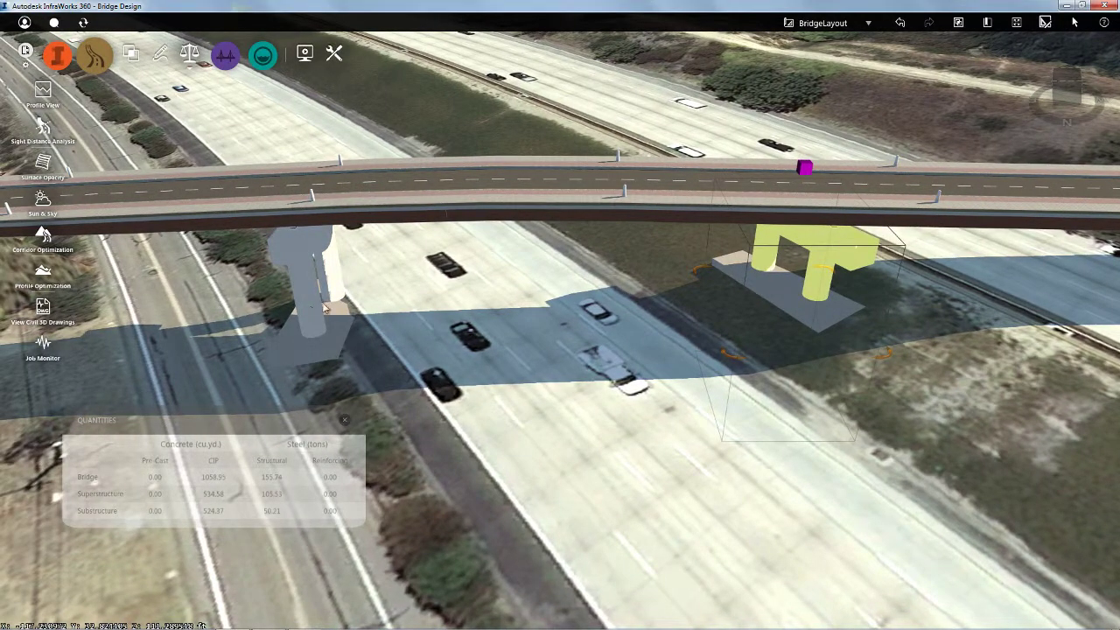
{"action": "left_click", "coordinate": [292, 237]}
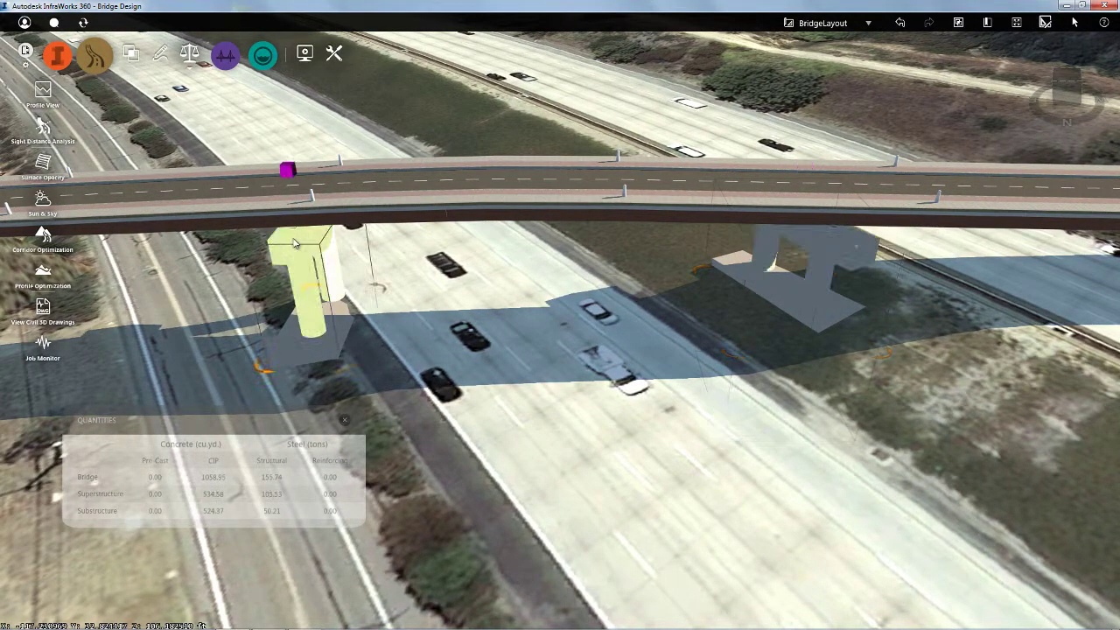
{"action": "mouse_move", "coordinate": [288, 168]}
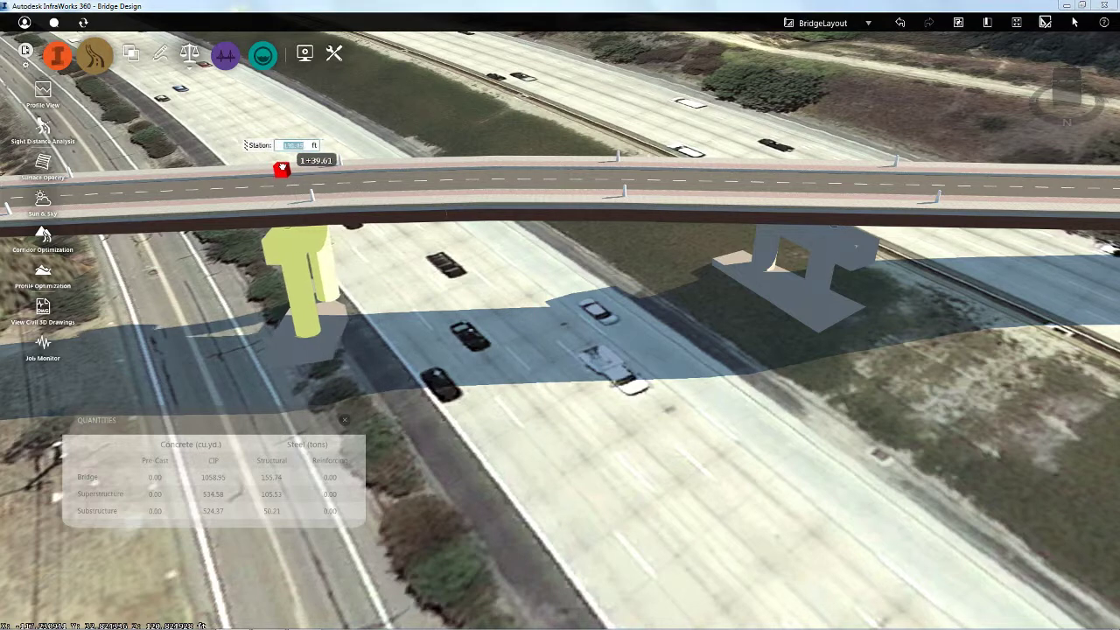